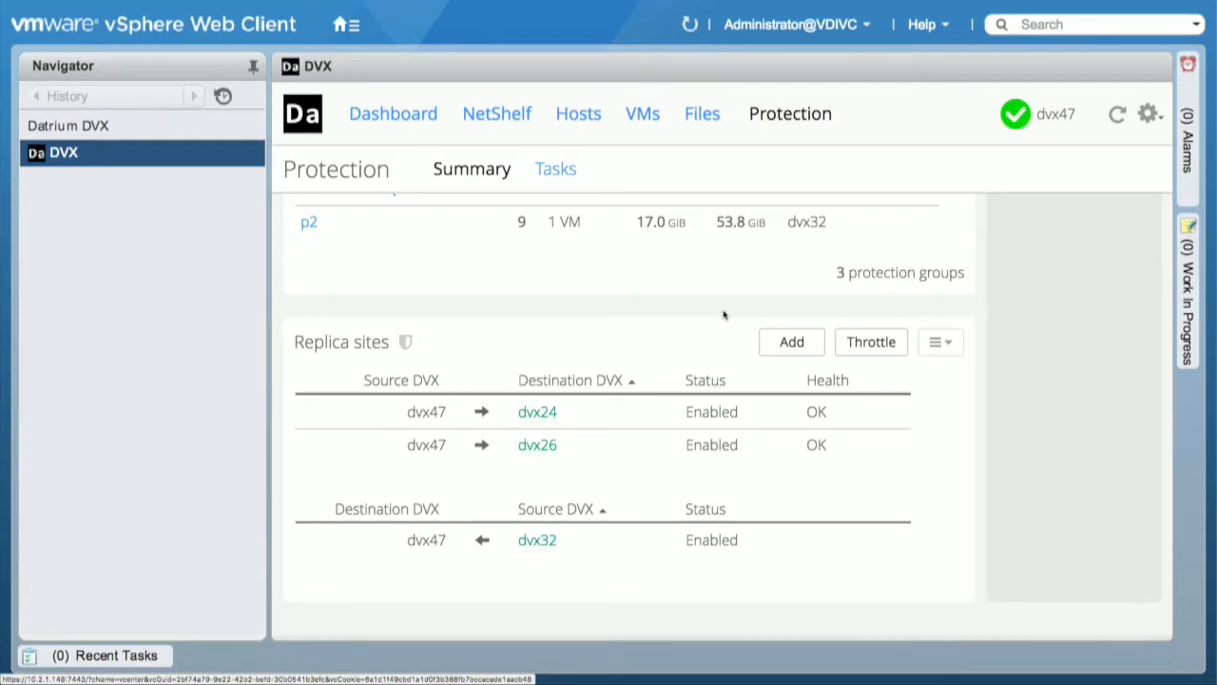
Step: Inspect the fields for adding a replica destination without adding one, and review the live and replica protection groups
click(785, 339)
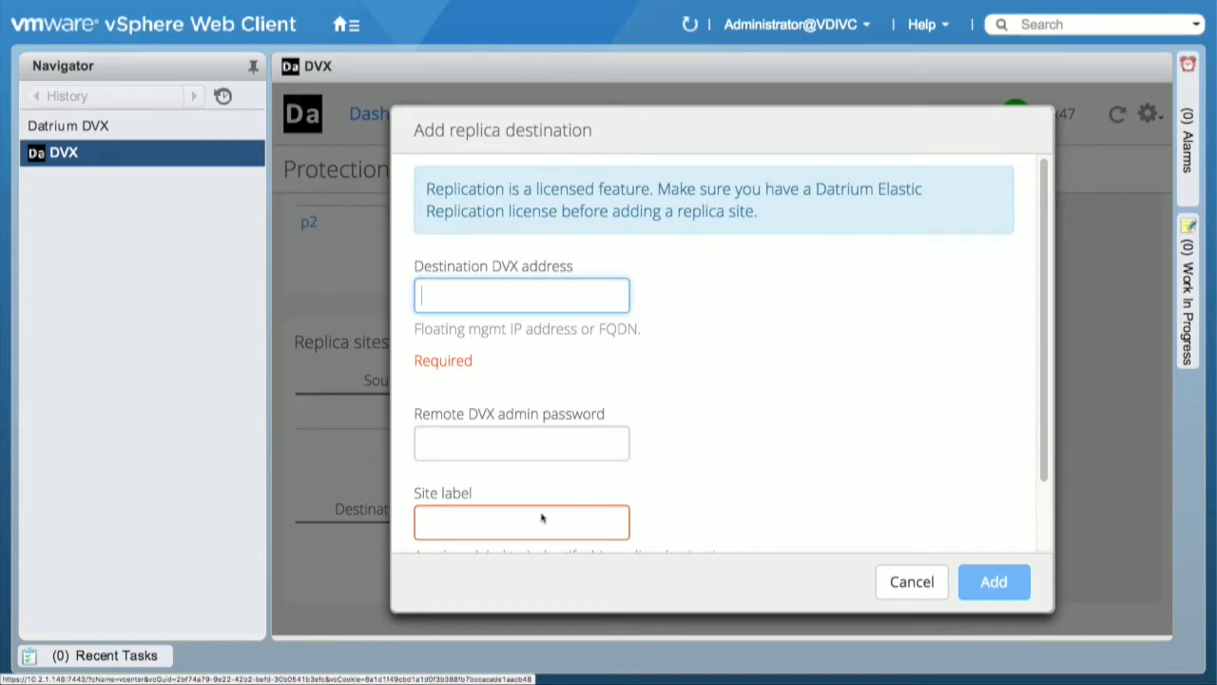
click(915, 580)
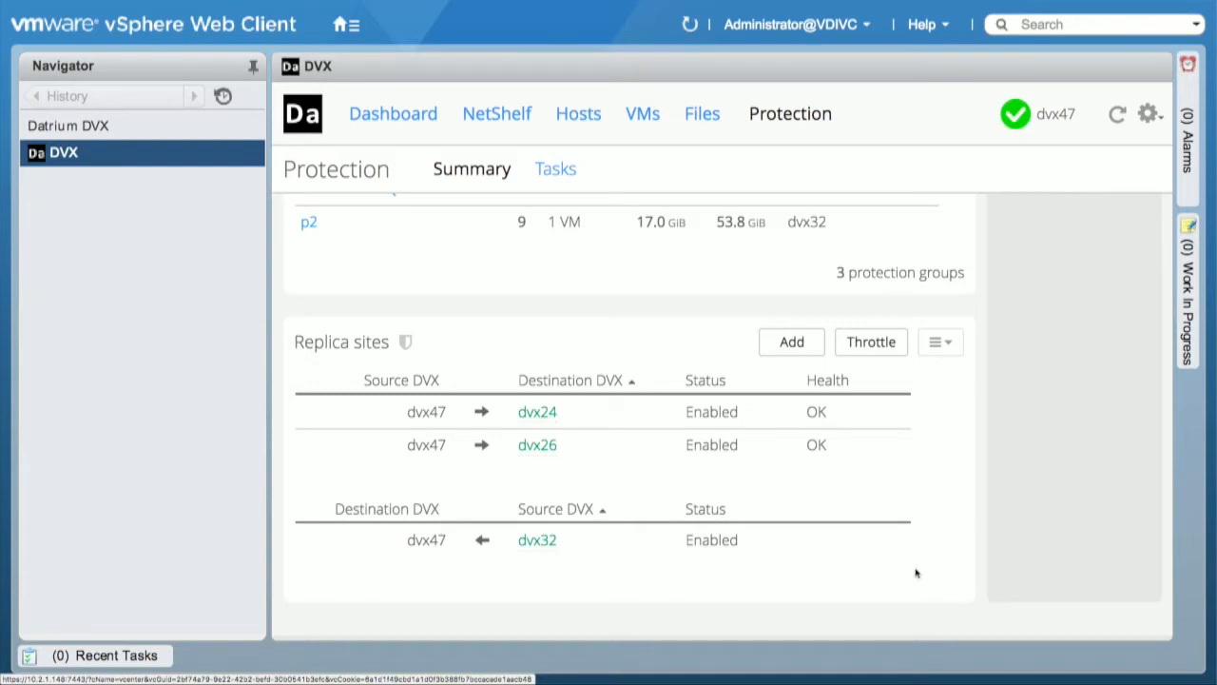
scroll(915, 580, up, 5)
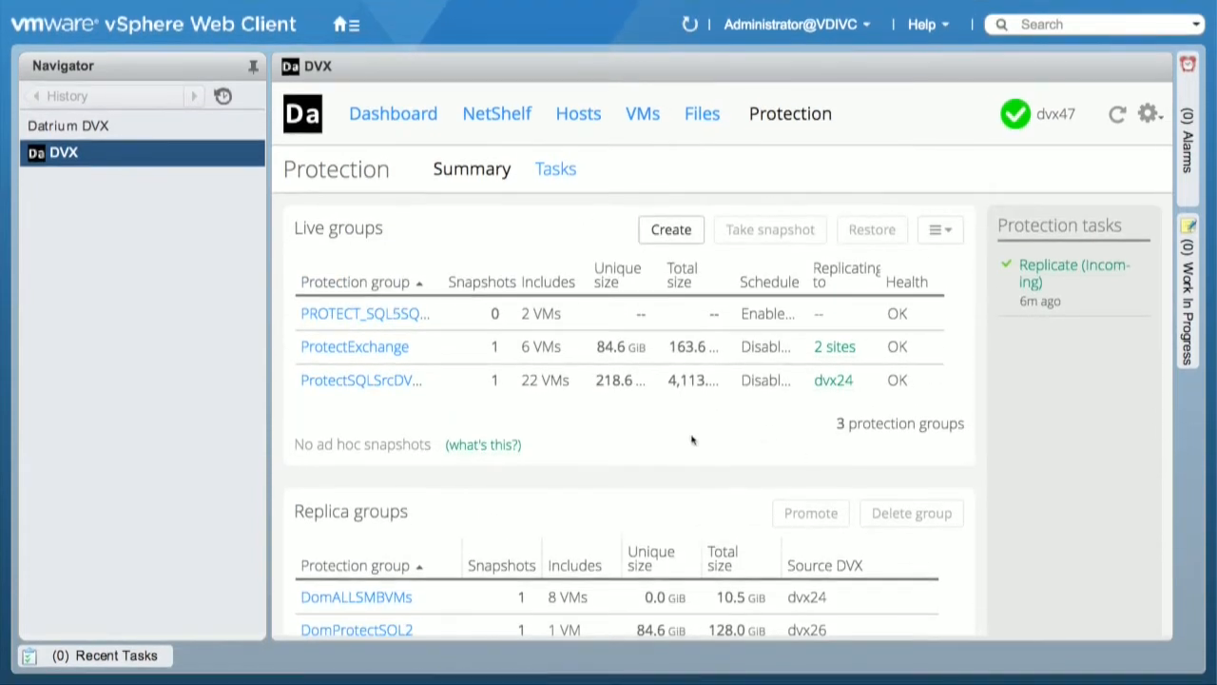
scroll(544, 310, down, 2)
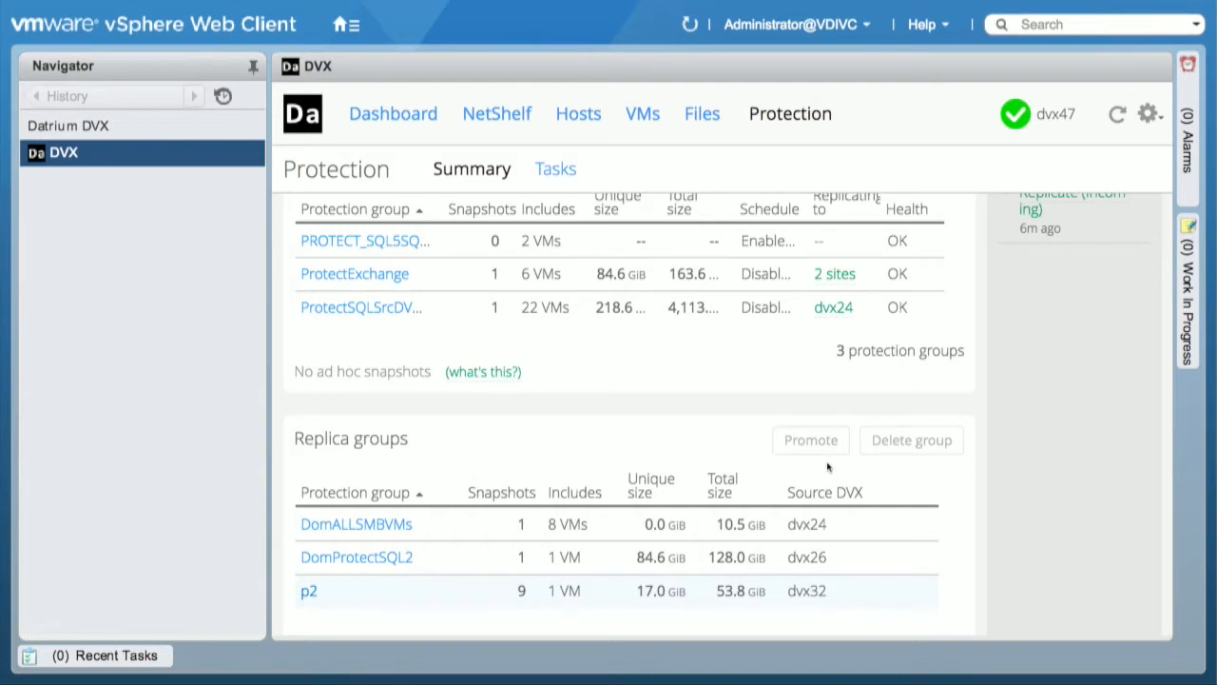
scroll(828, 468, up, 2)
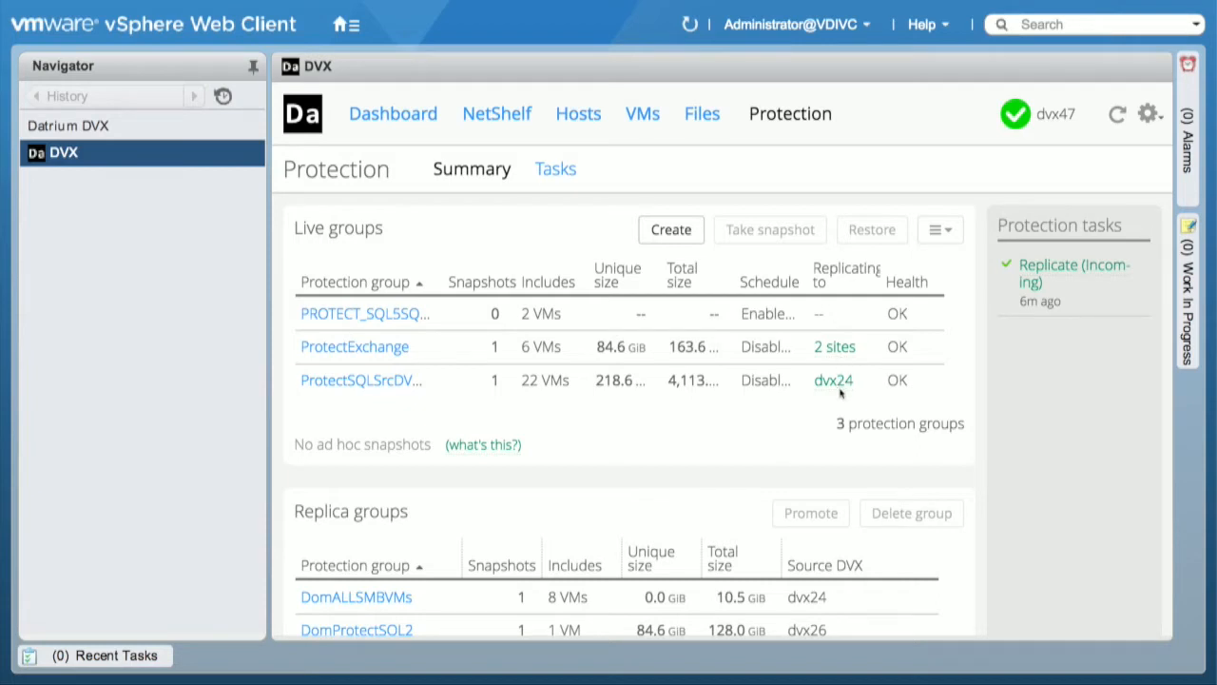
Step: Start a new protection group named TFD-14
click(681, 234)
click(516, 255)
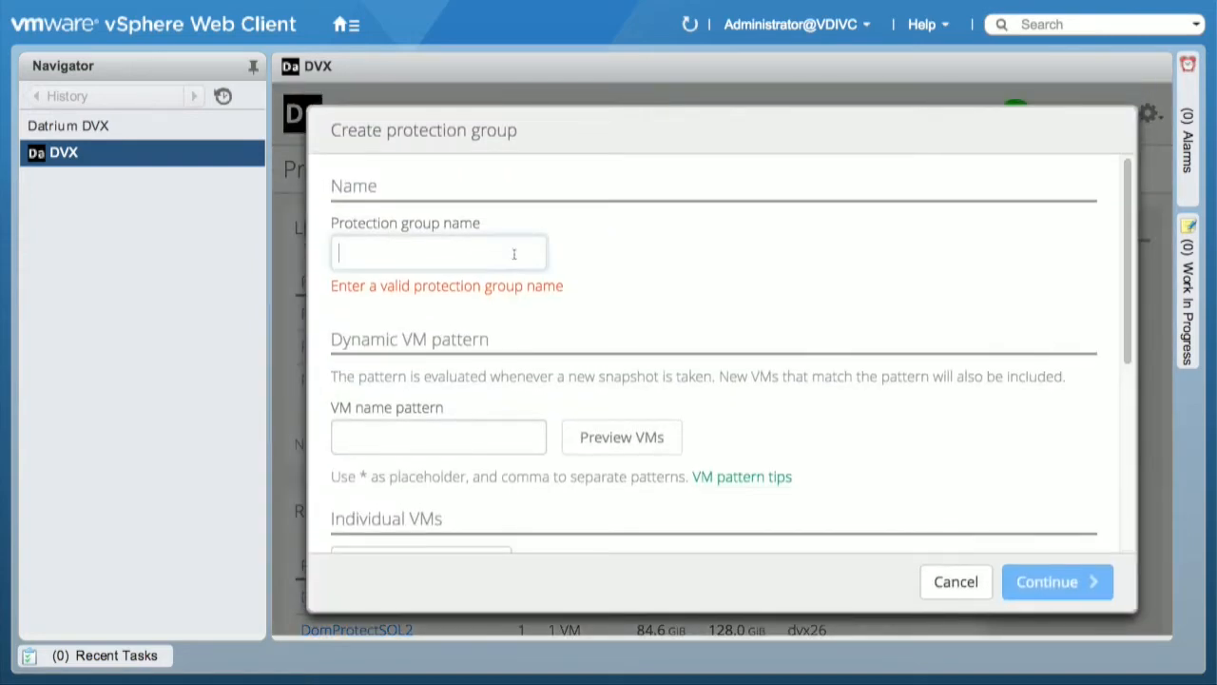
text(TFD-14)
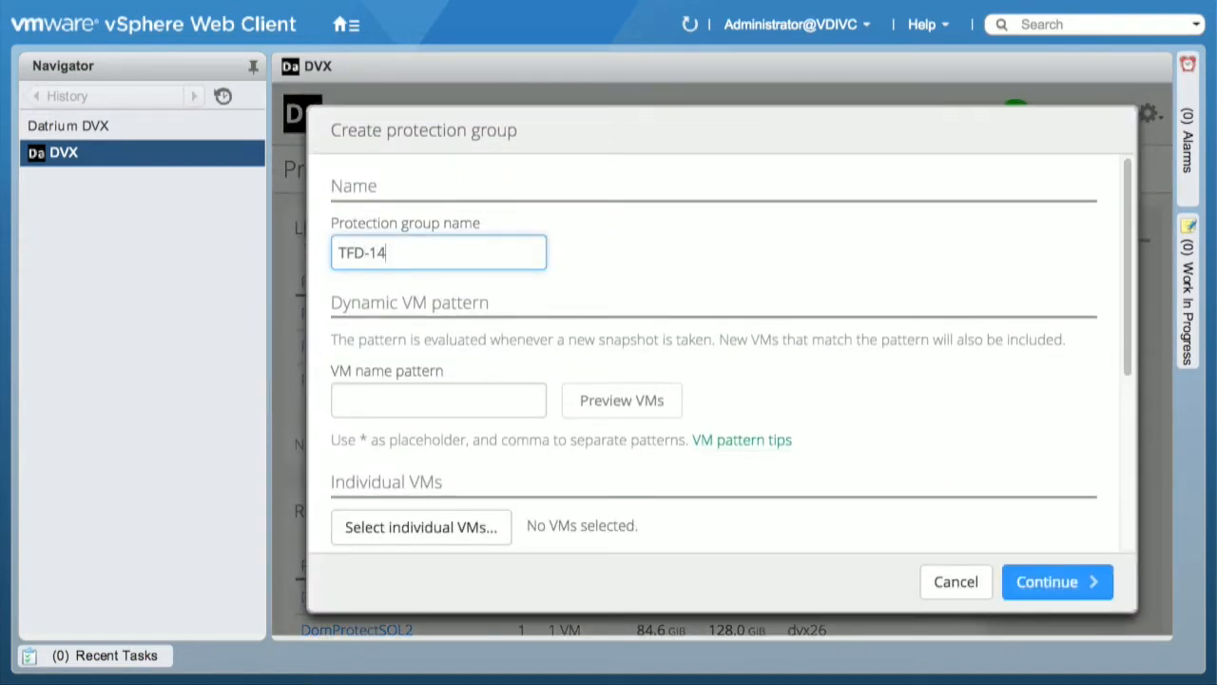
Step: Set the group's dynamic VM name pattern to Worker* and preview the matching VMs
click(452, 396)
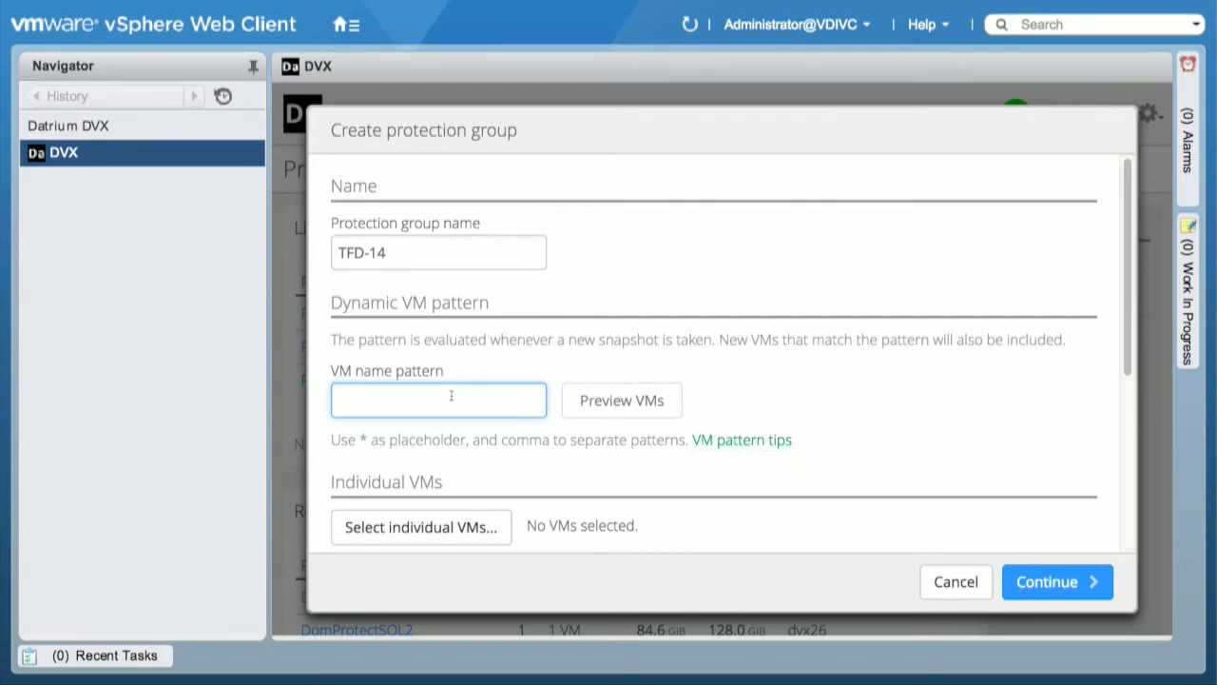
text(Worker*)
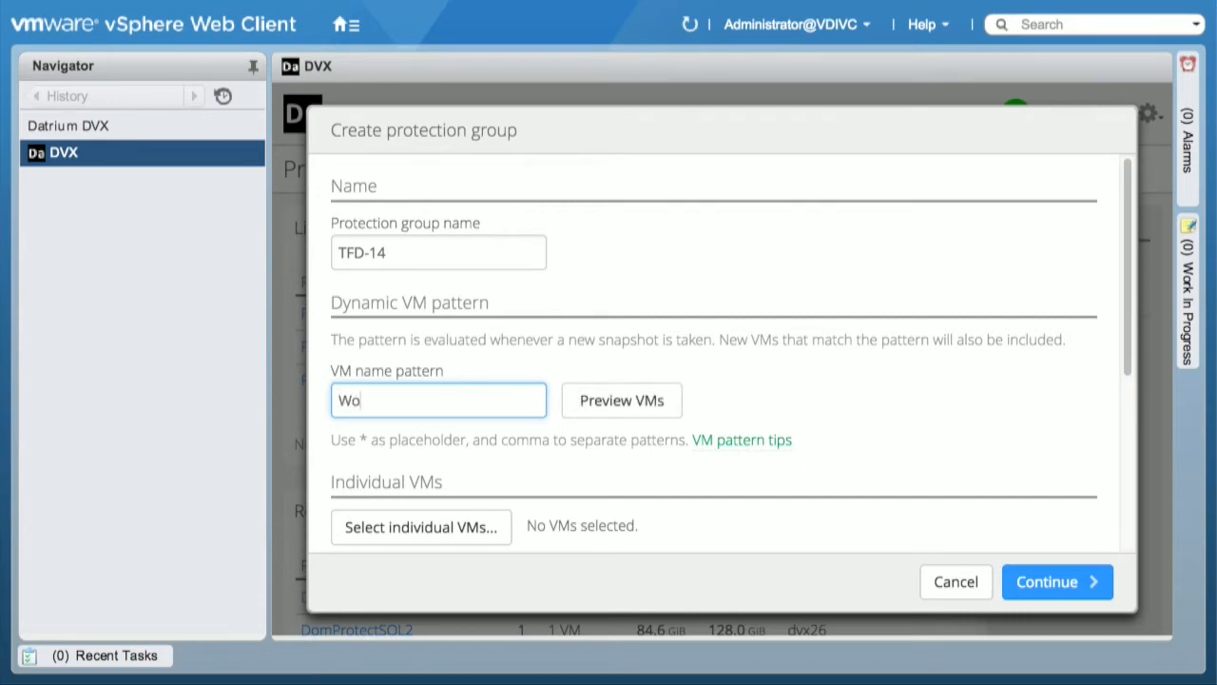
click(616, 404)
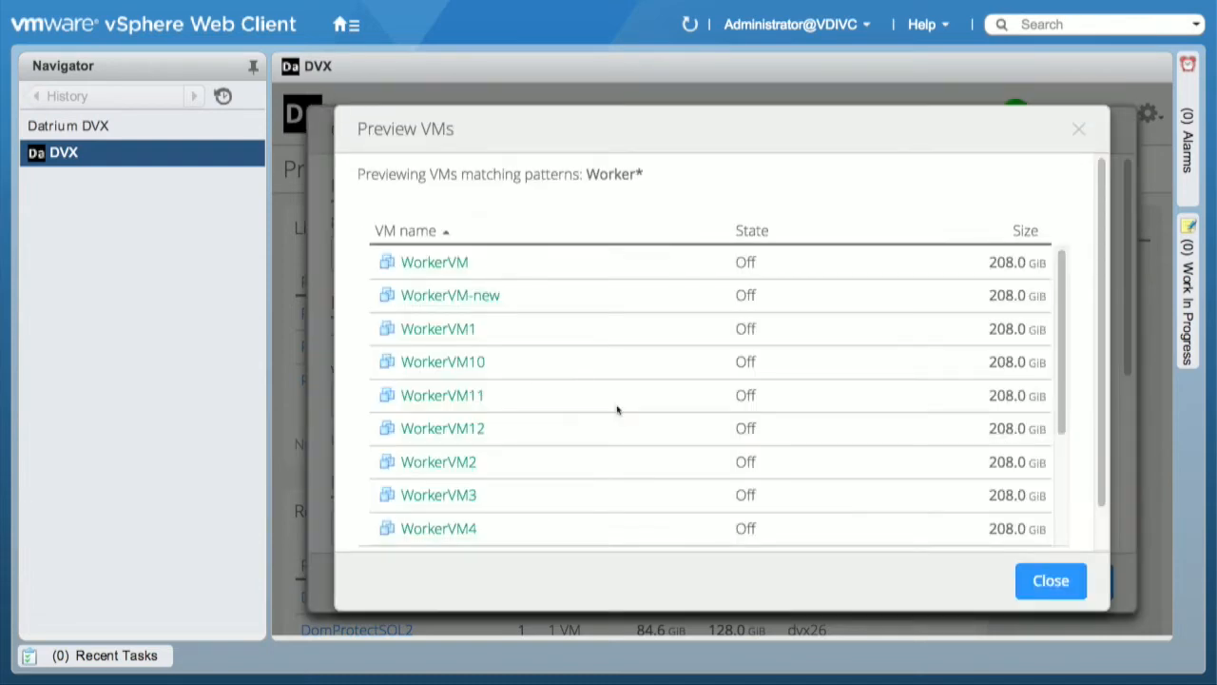
scroll(622, 375, down, 5)
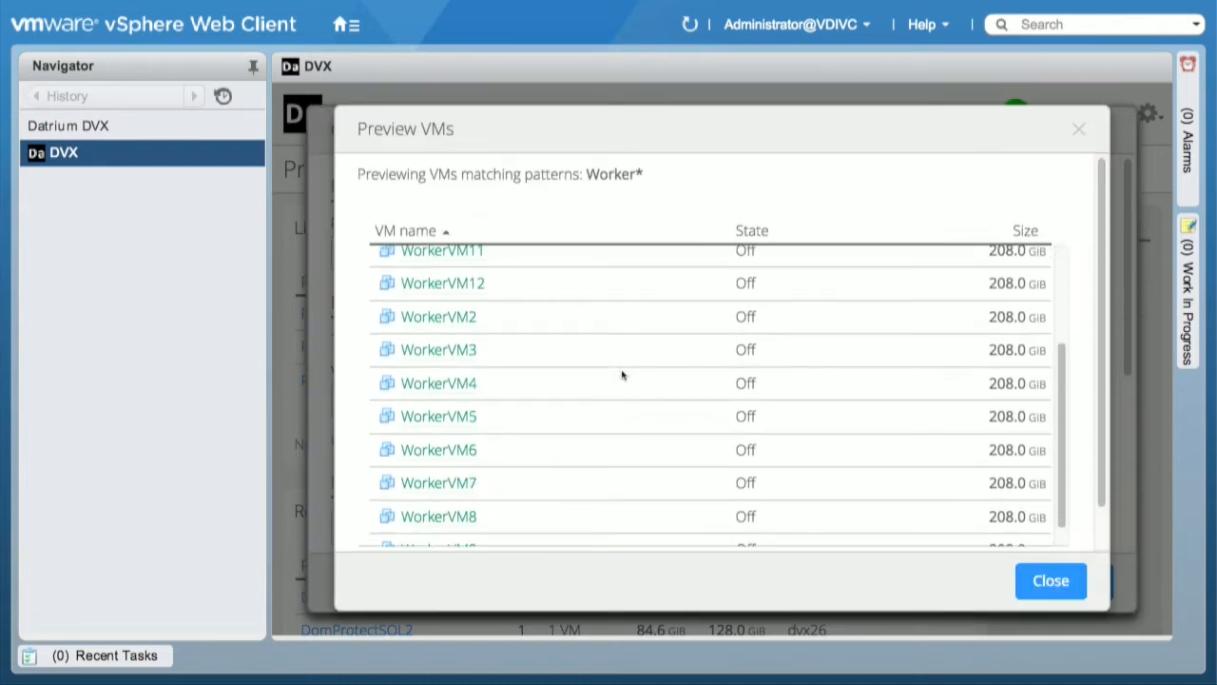
scroll(622, 375, up, 5)
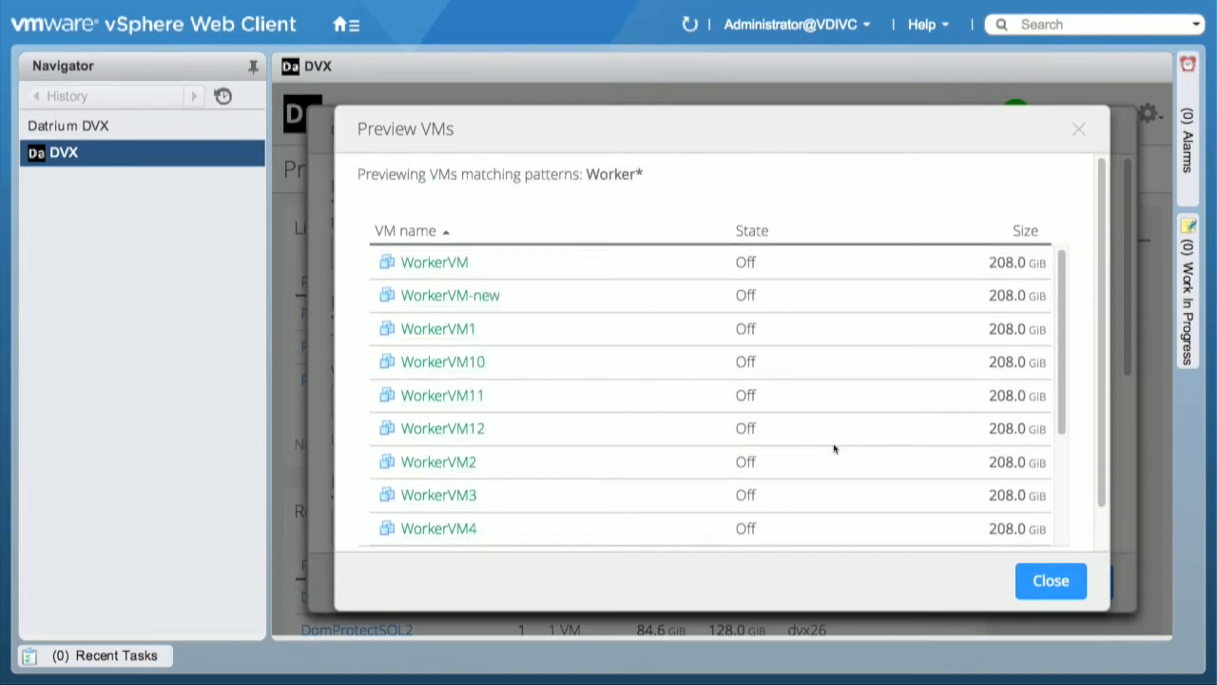
click(1049, 582)
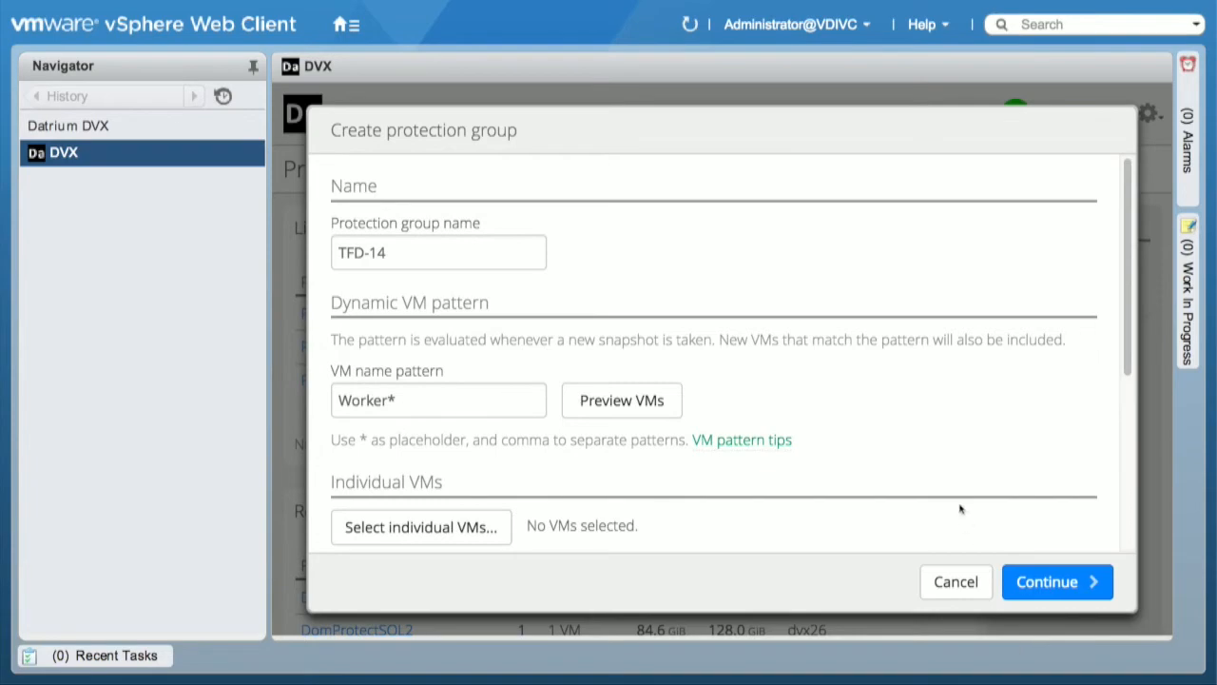
Step: Search the individual VMs for *App* and add Application1 and Application3 to the protection group
scroll(957, 506, down, 5)
click(471, 273)
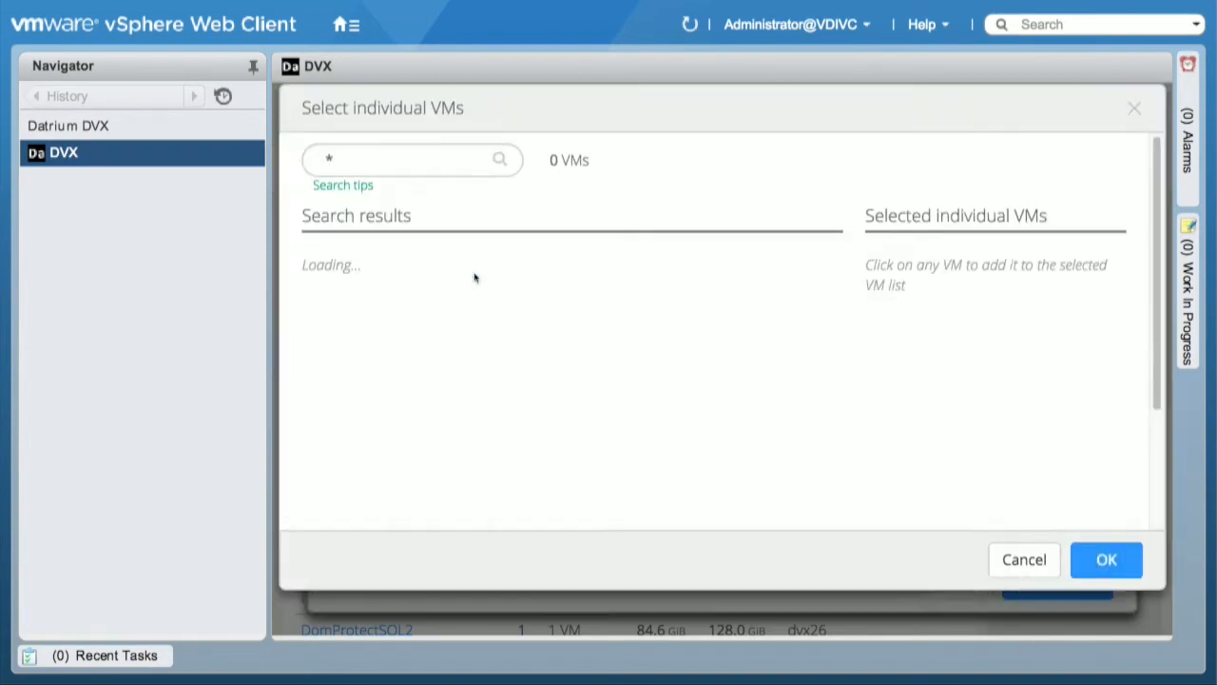
click(410, 187)
text(*)
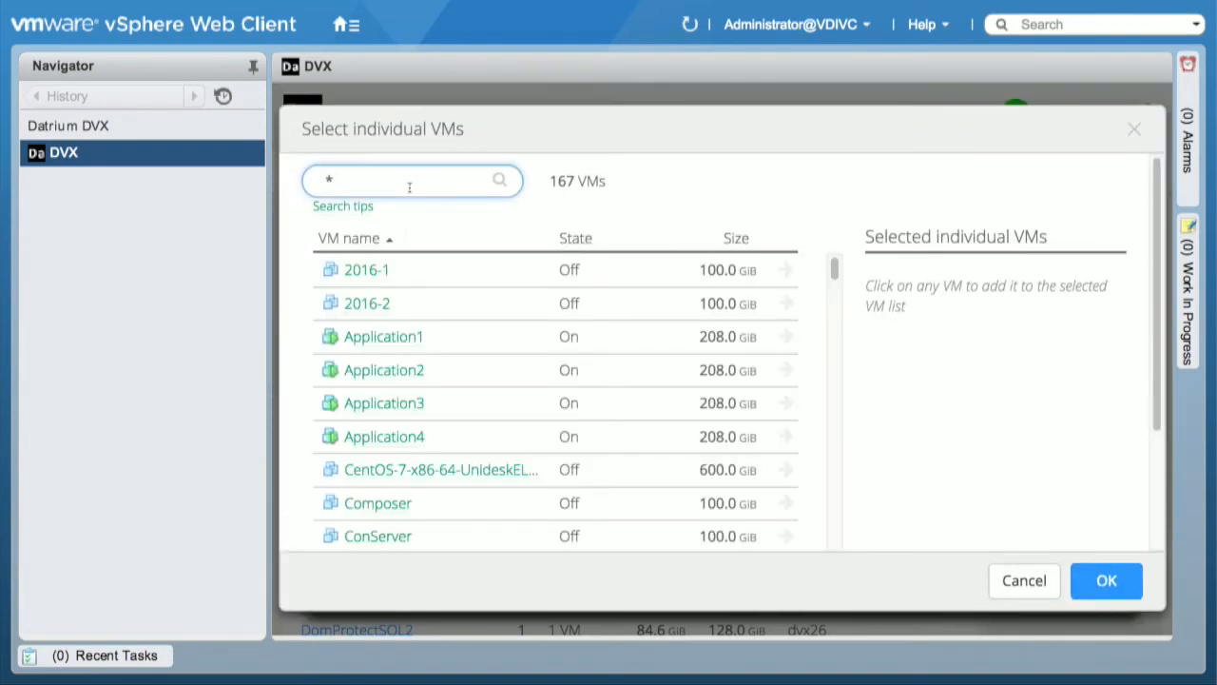
text(App*)
key(Return)
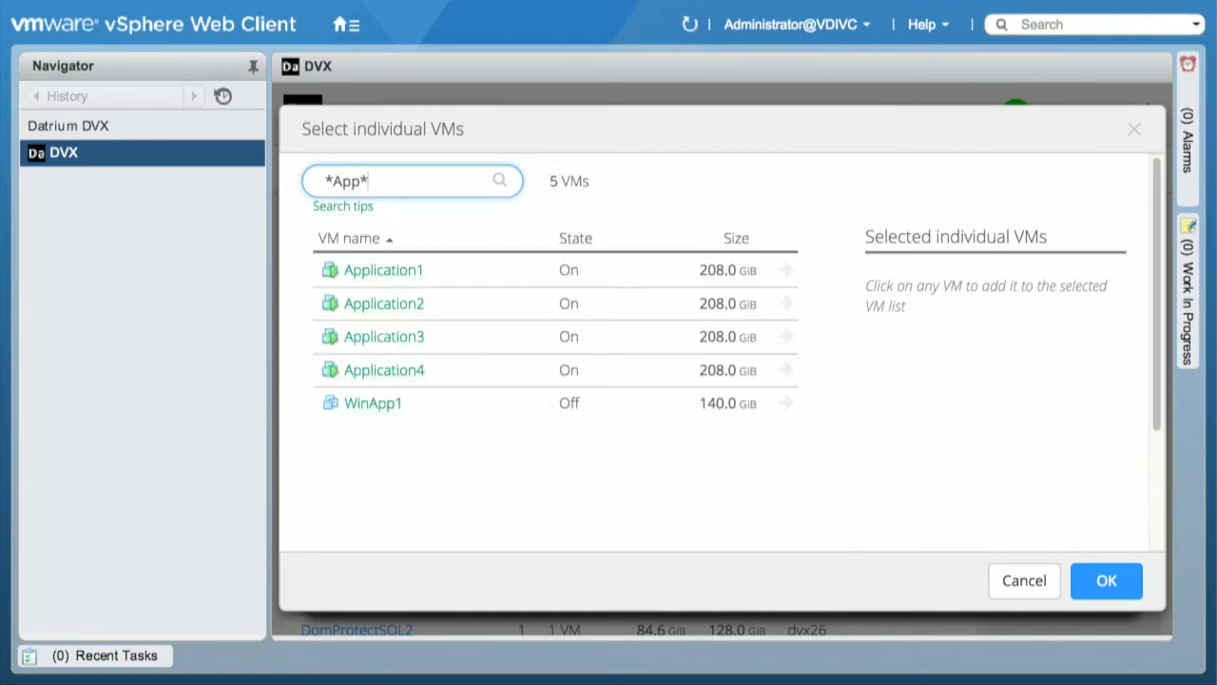
click(475, 277)
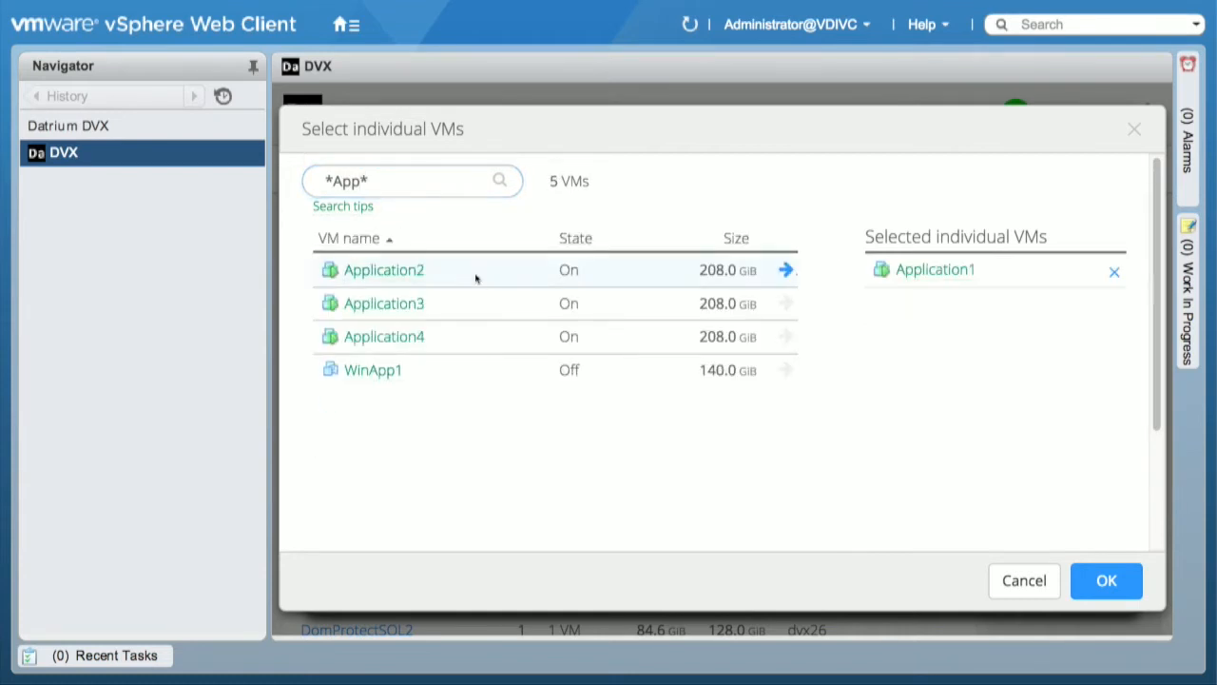
click(479, 317)
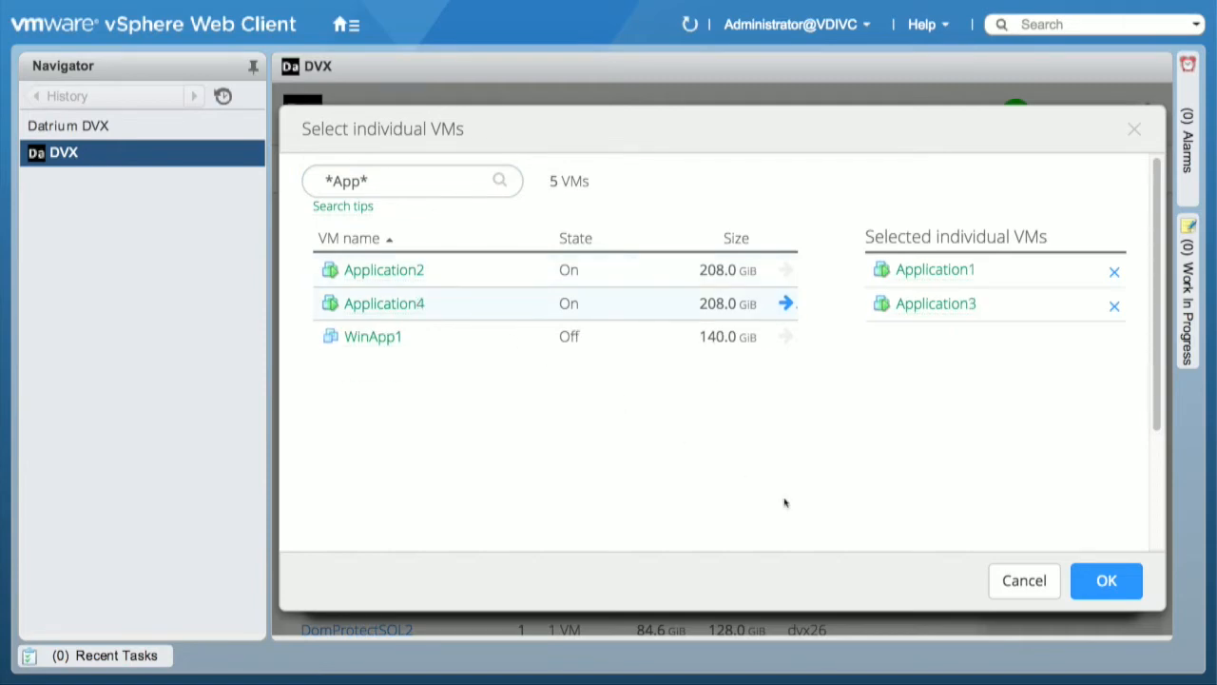
click(1112, 577)
Step: Set the dynamic file path pattern to /software/* and preview the matching files
scroll(690, 506, down, 1)
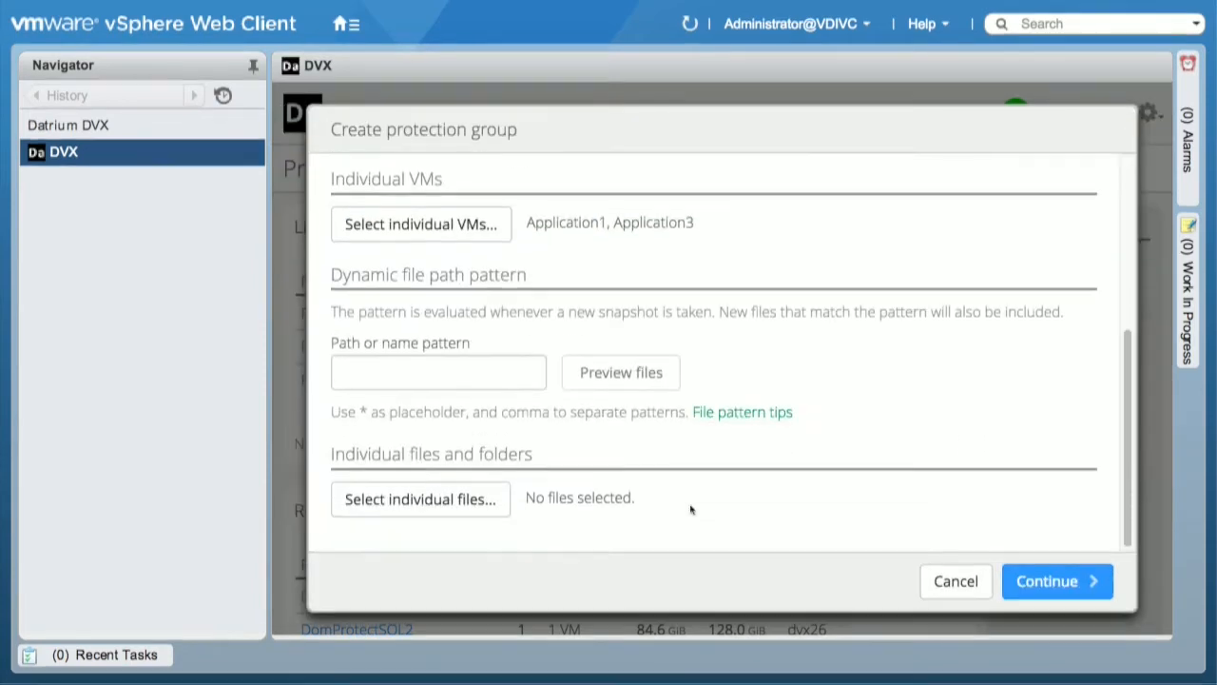
click(500, 375)
text(/)
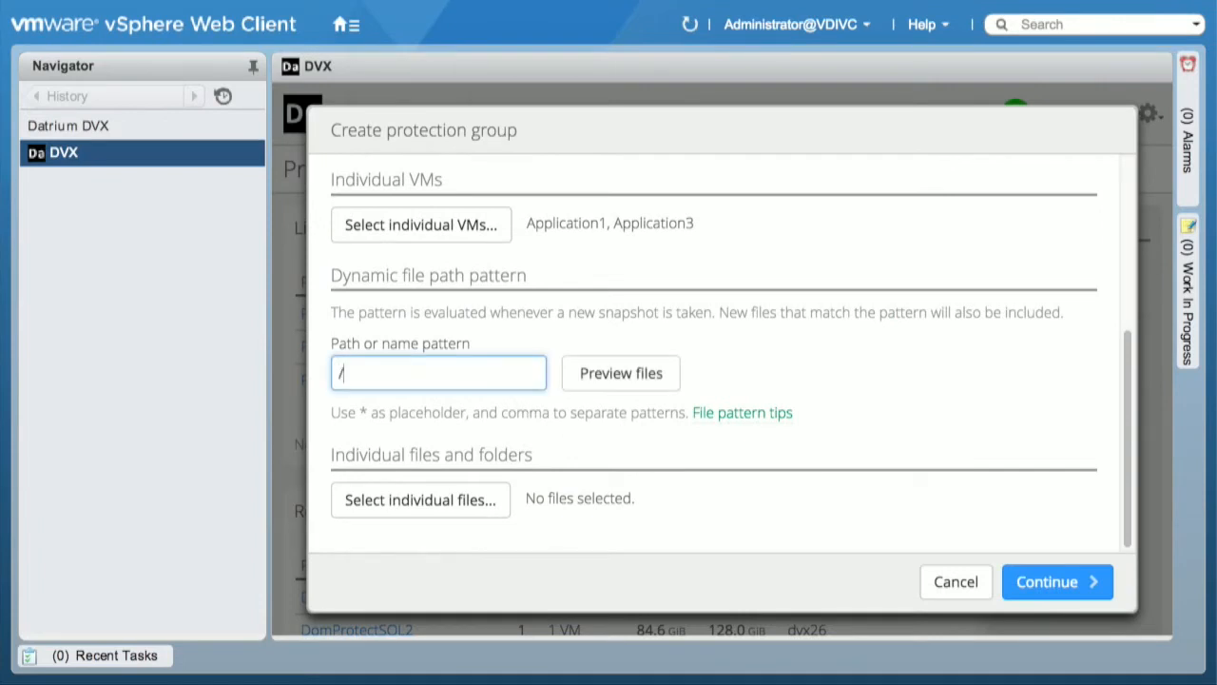
text(software/*)
click(615, 375)
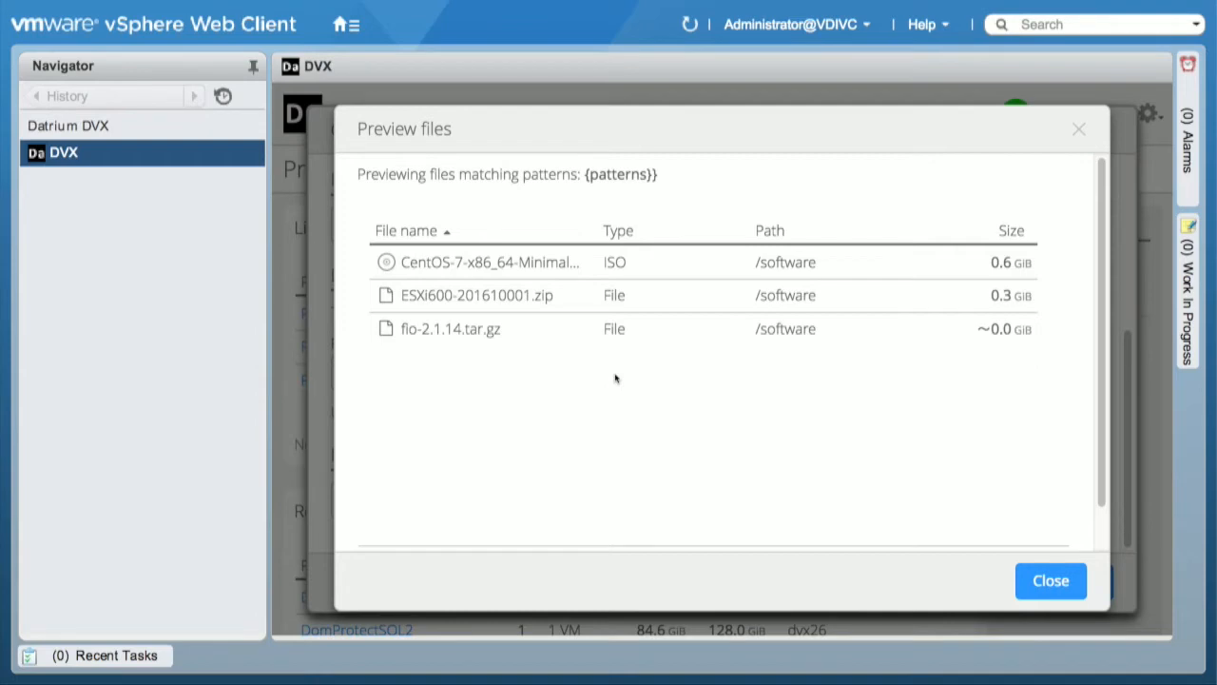
click(1052, 583)
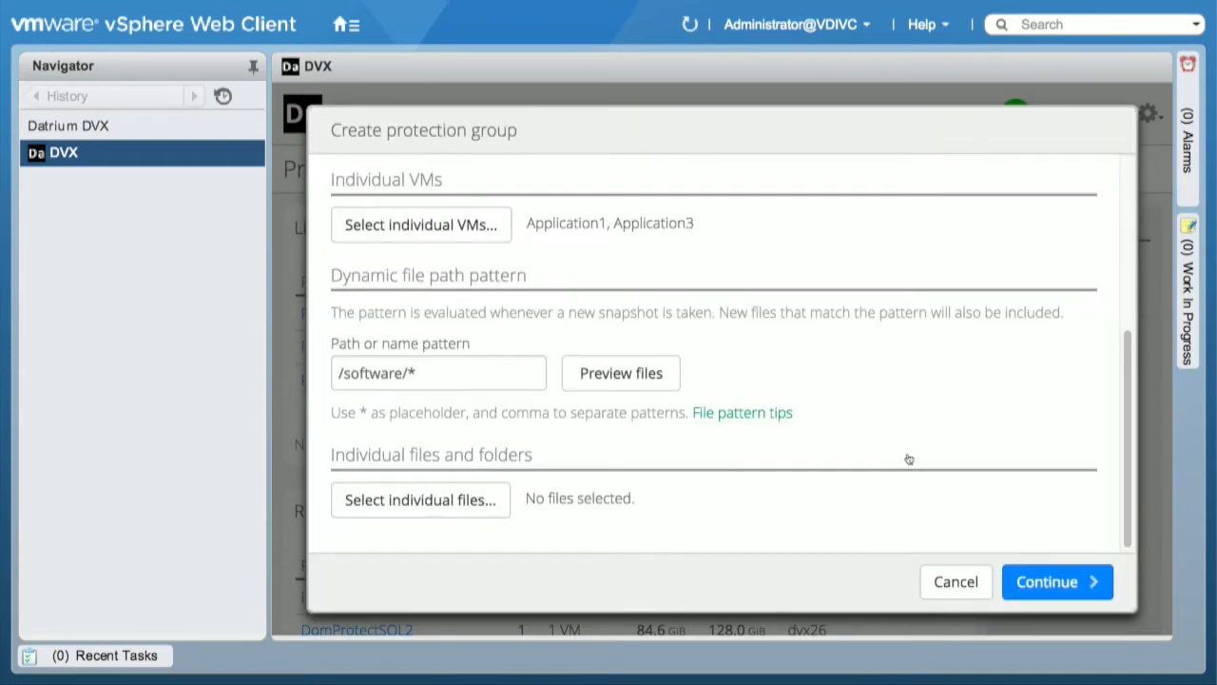
Step: Add the individual file WorkerVM10_1-flat.vmdk from the WorkerVM10 folder to the protection group
click(464, 499)
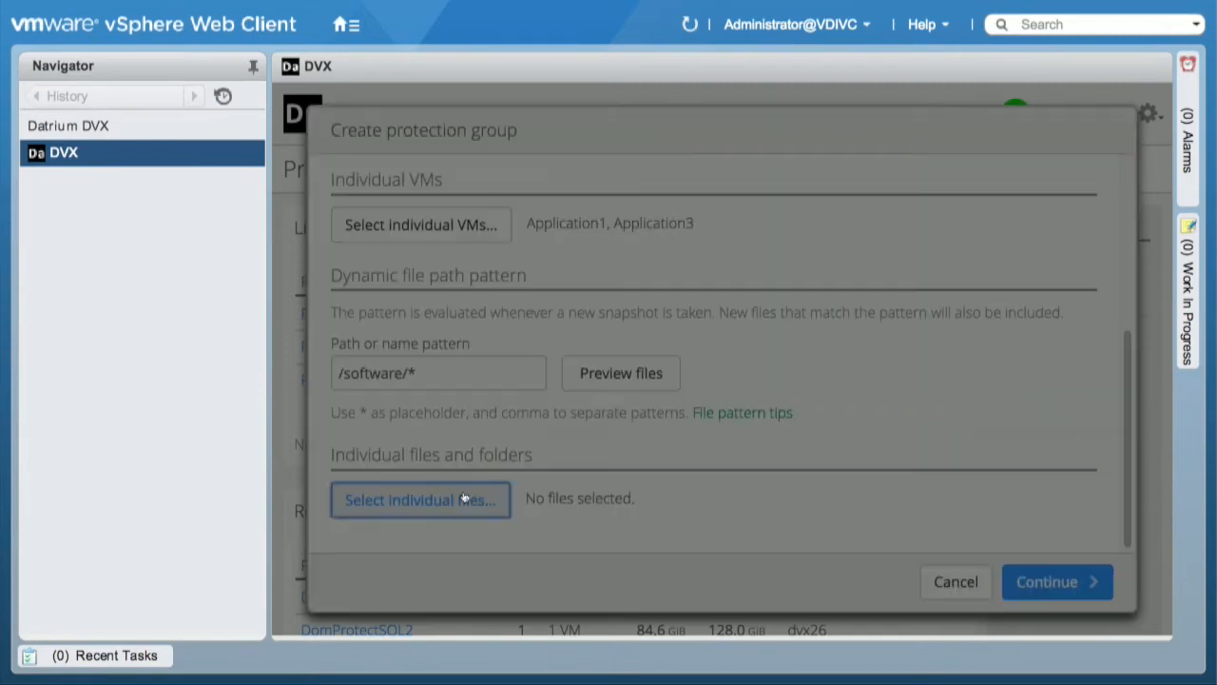
scroll(464, 449, down, 1)
scroll(464, 449, down, 20)
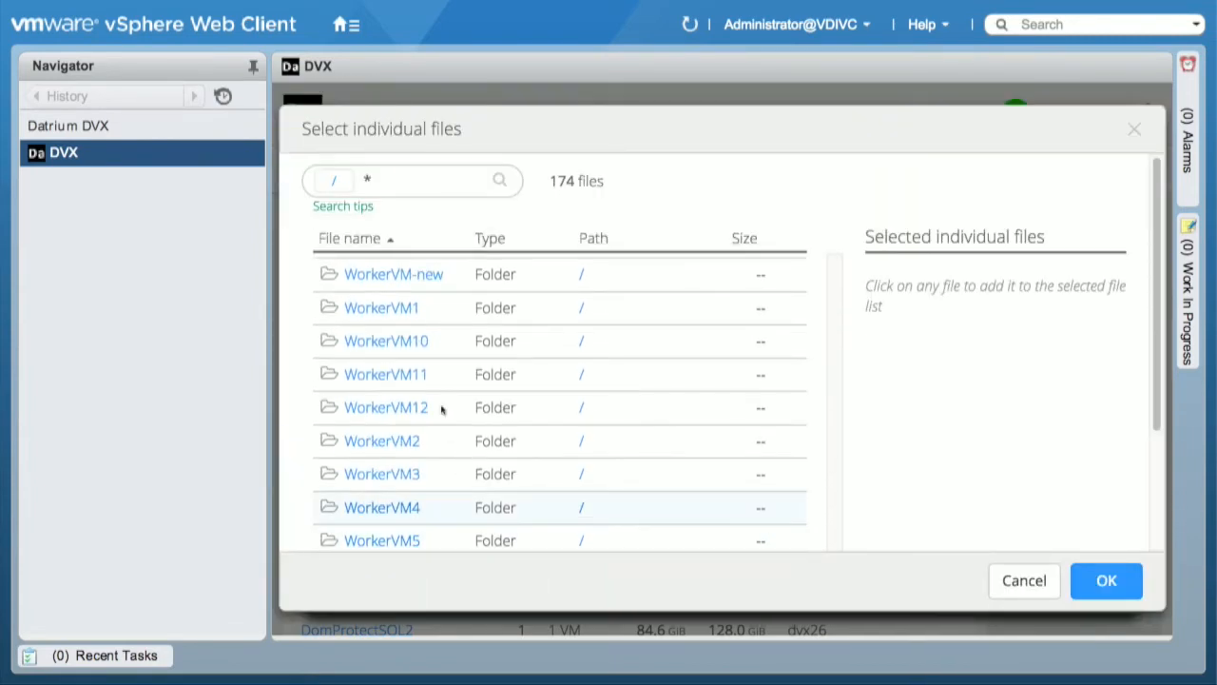
click(403, 343)
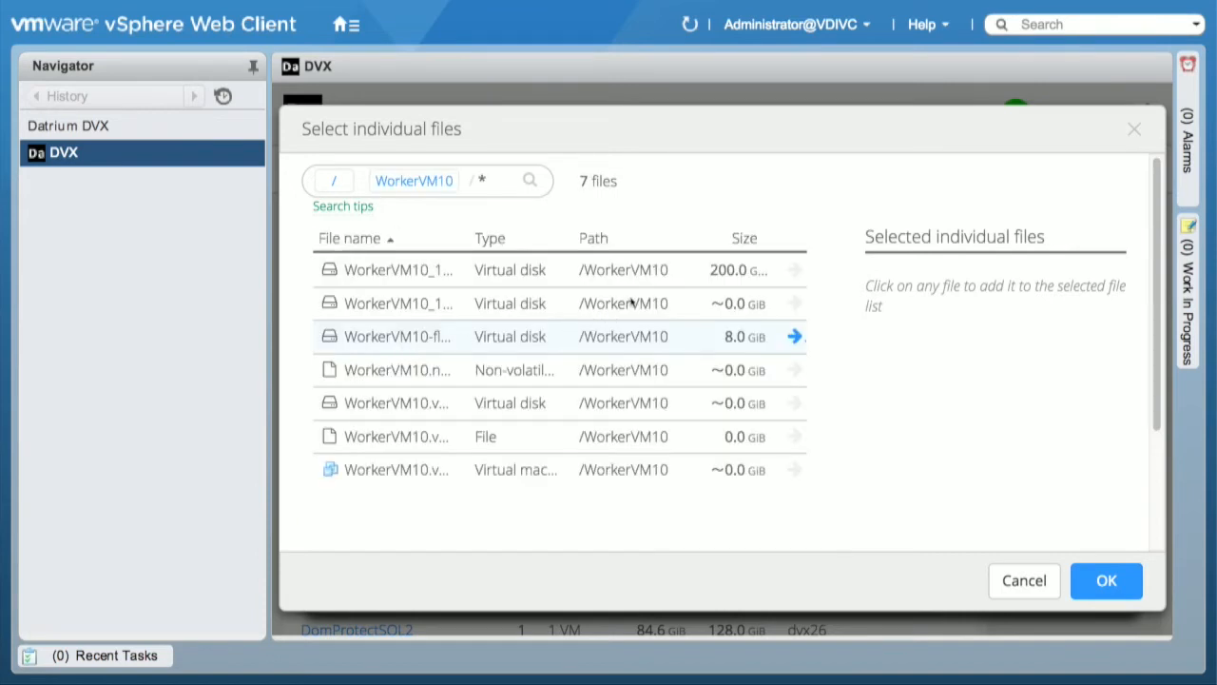
click(702, 271)
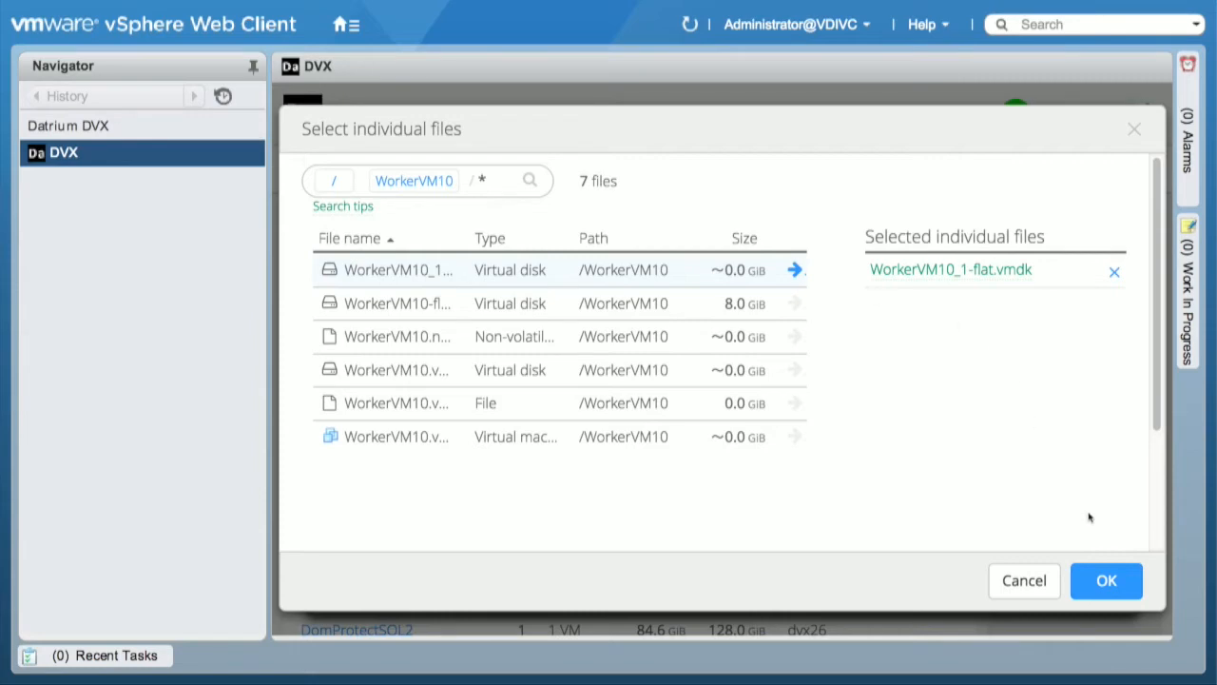
click(1101, 577)
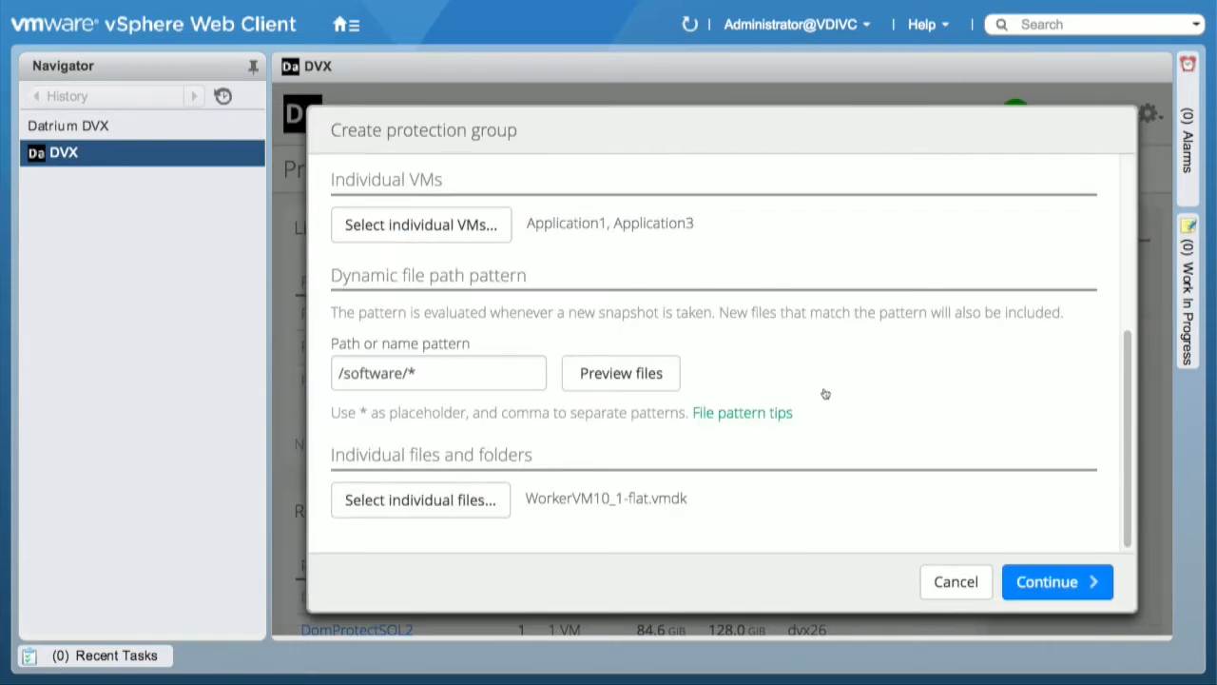
Step: Continue to the protection schedules and keep daily snapshots at 12 AM, adding snapshot times at 4 AM, 8 AM and 12 PM
scroll(823, 392, up, 5)
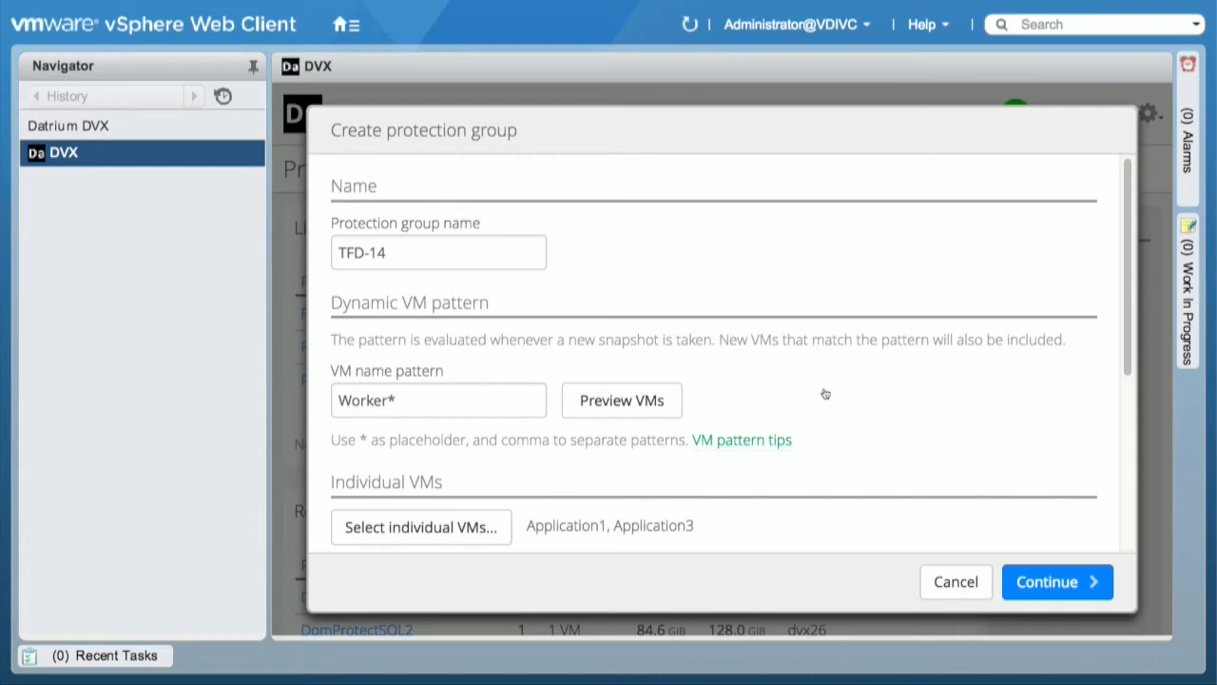
click(1048, 596)
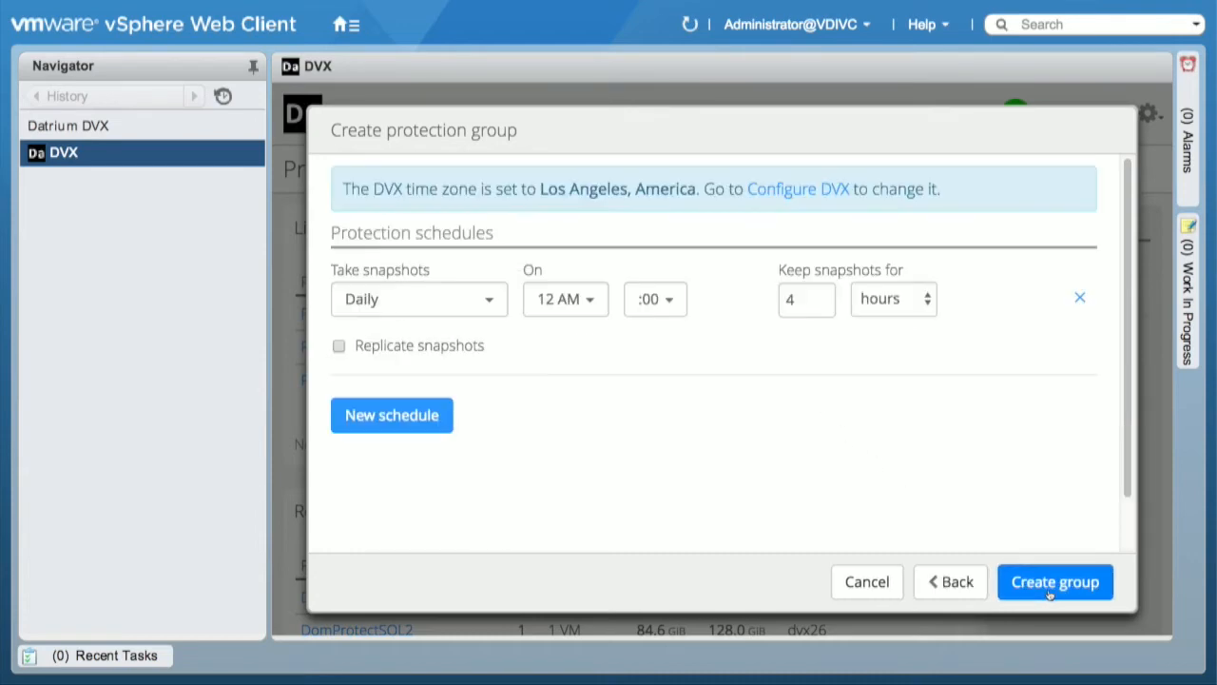
click(450, 304)
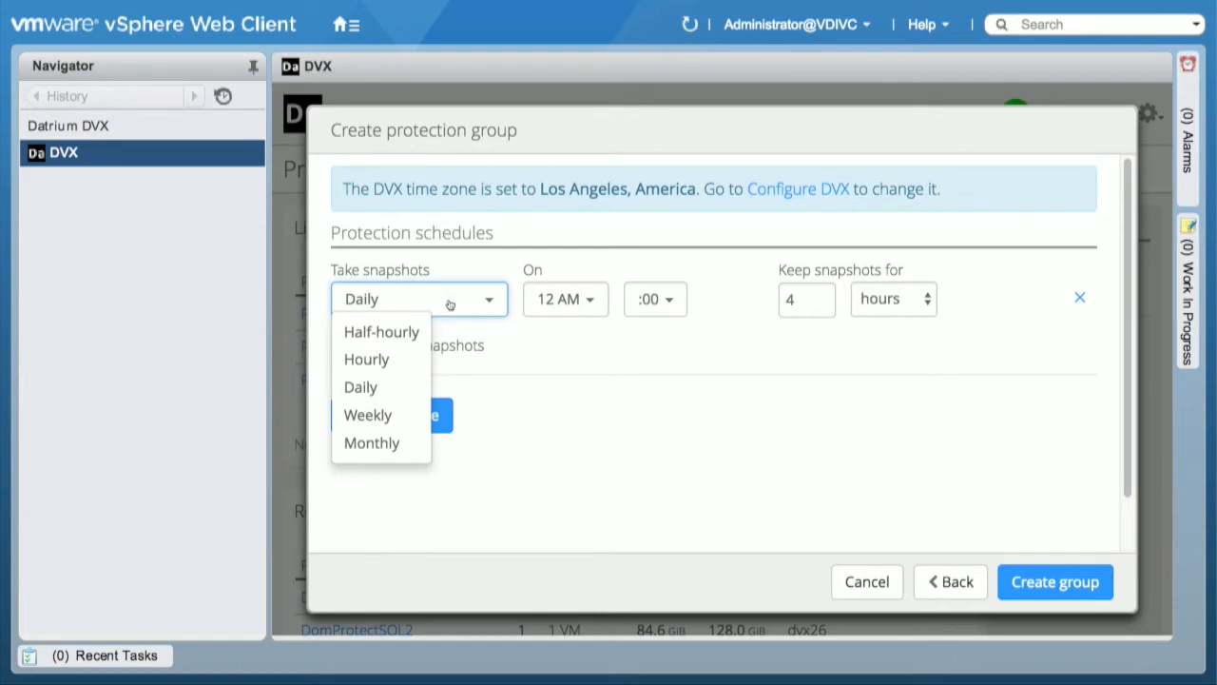
click(362, 387)
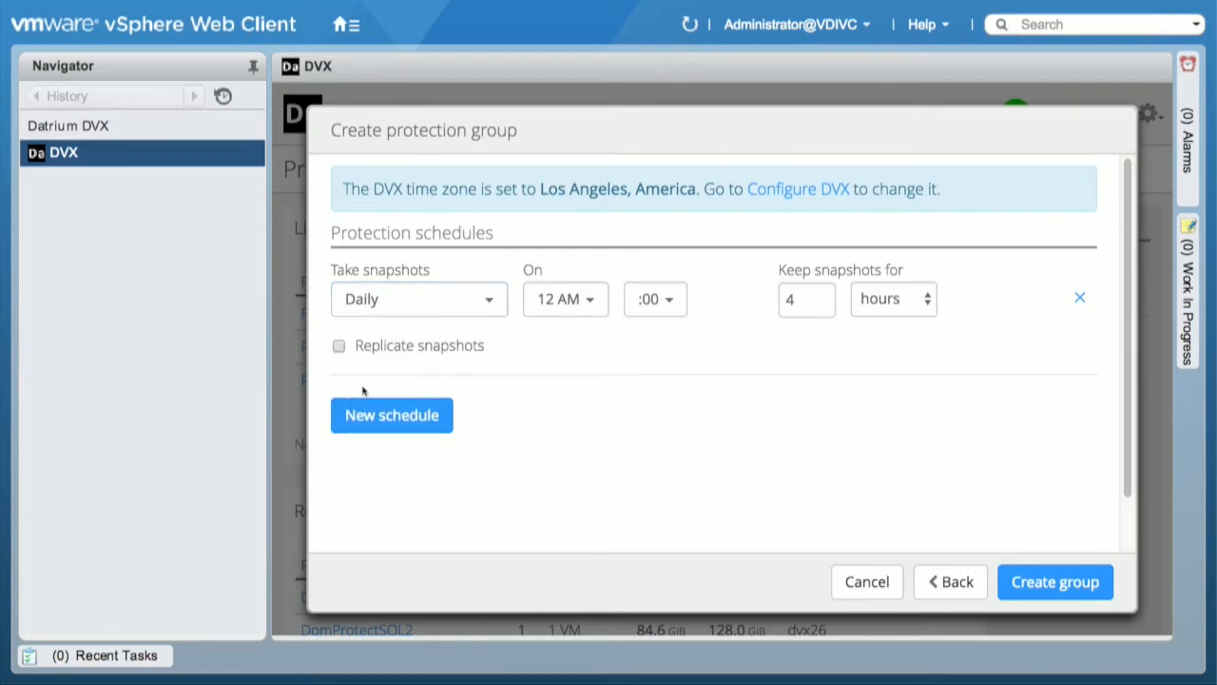
click(563, 303)
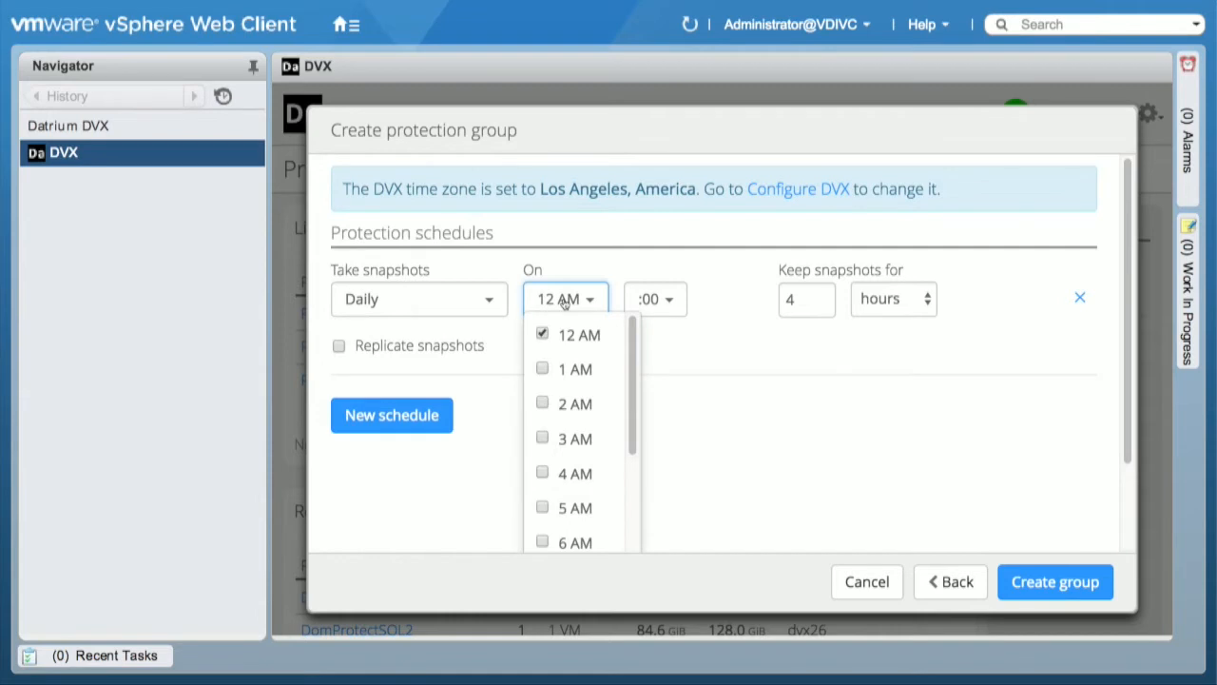
click(543, 475)
scroll(544, 475, down, 3)
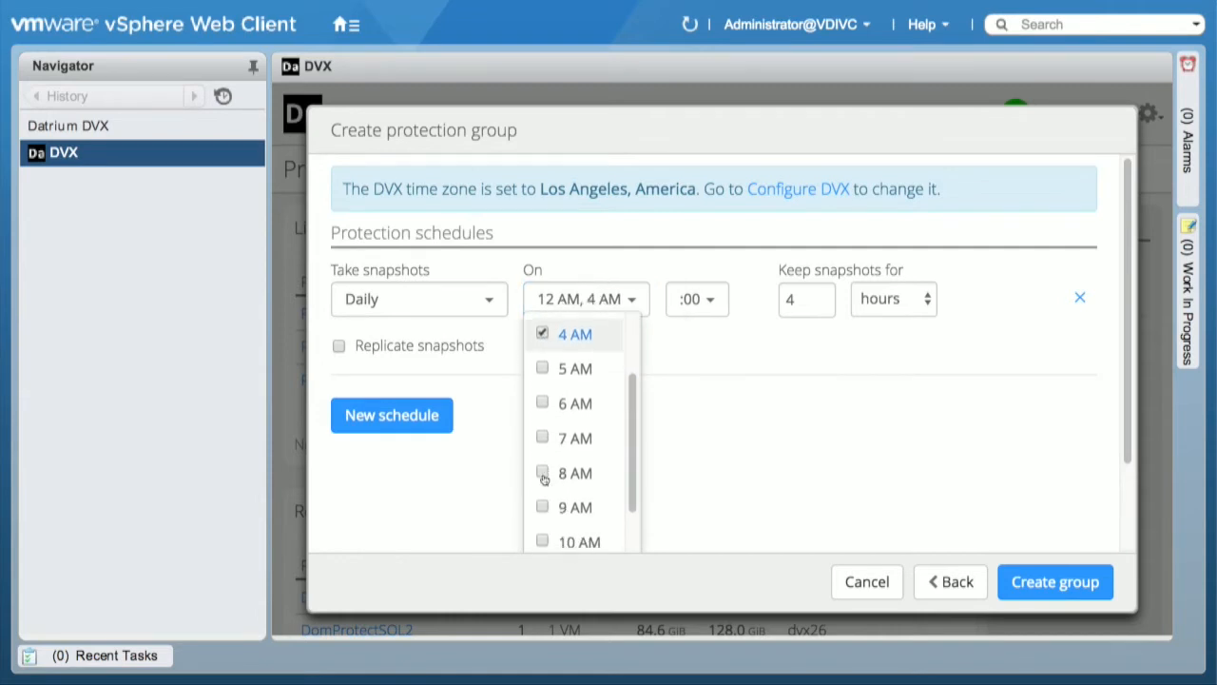
click(544, 467)
scroll(544, 472, down, 3)
scroll(544, 472, down, 1)
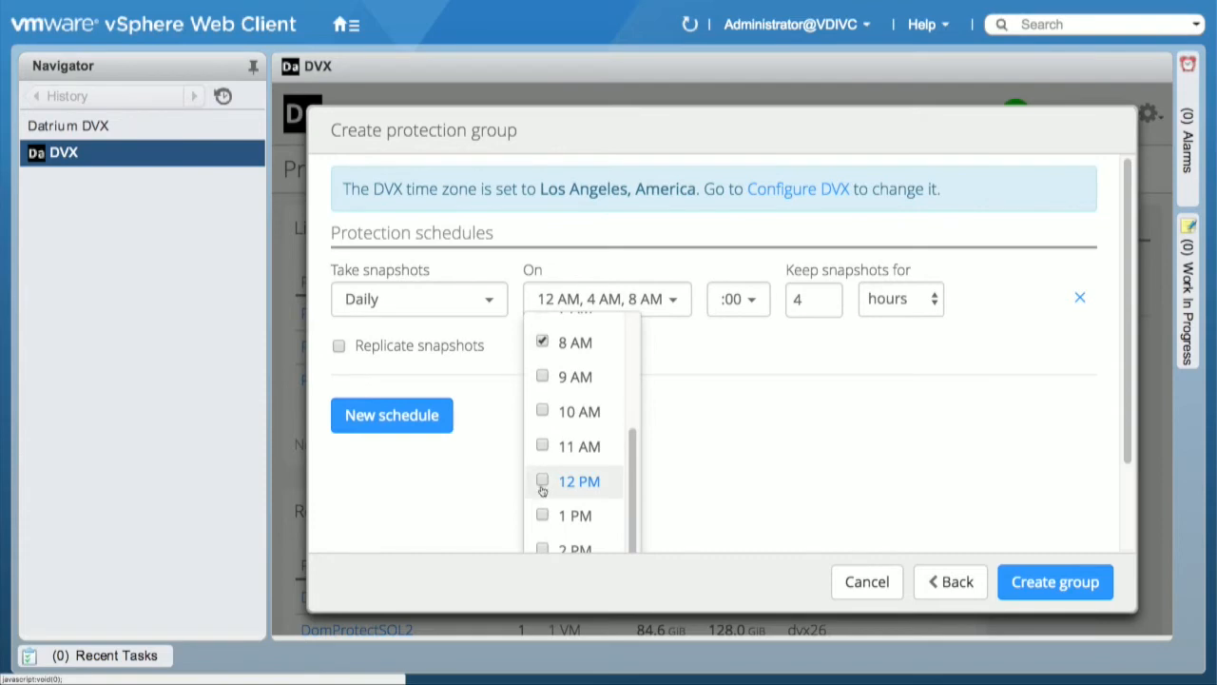
click(542, 483)
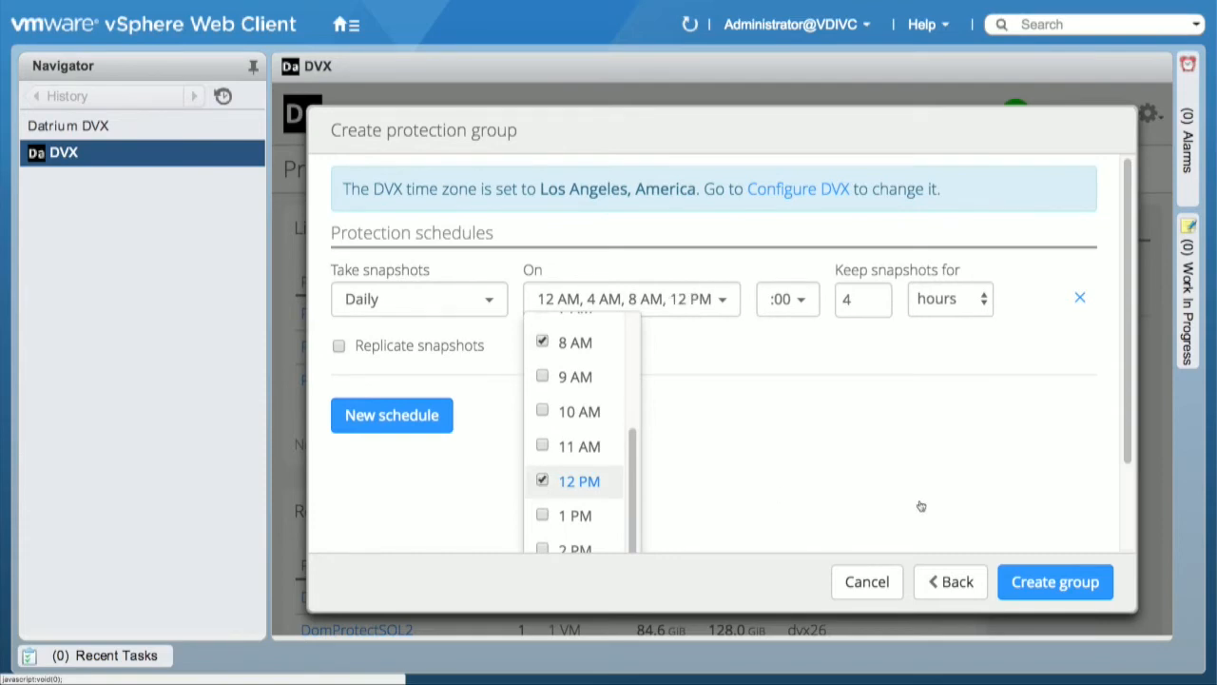
Step: Set the daily schedule's snapshot retention to 2 days
click(876, 303)
key(BackSpace)
text(2)
key(Tab)
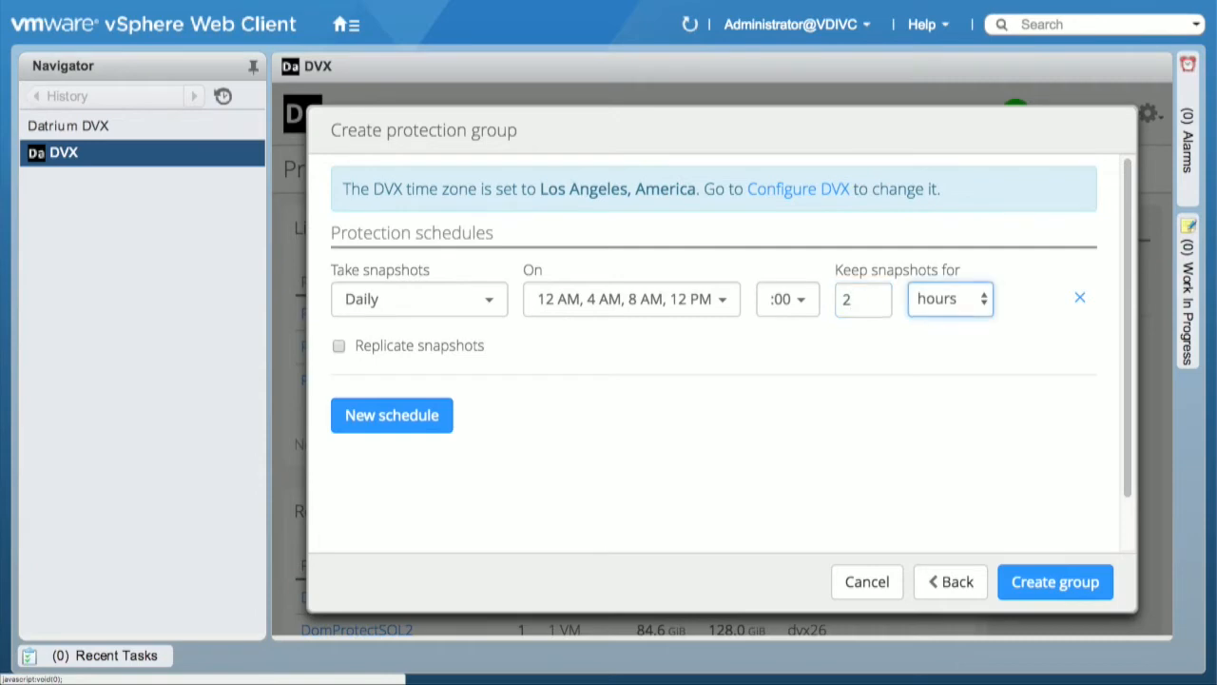
key(space)
click(930, 322)
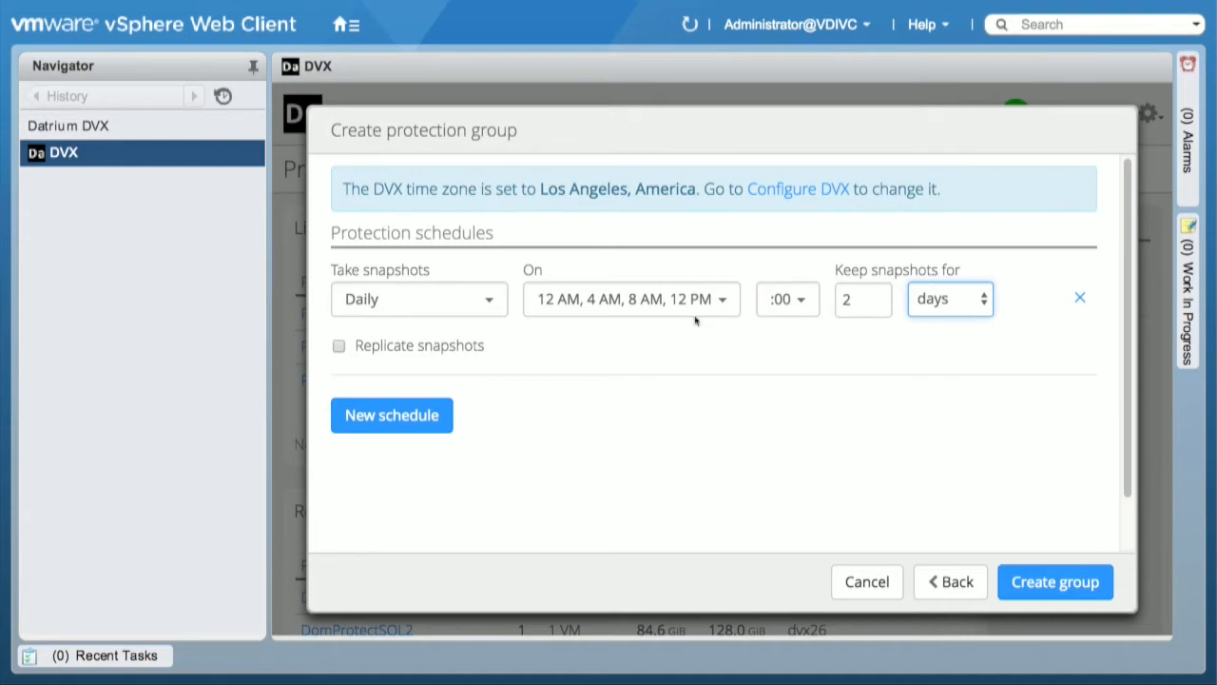
Step: Enable snapshot replication to dvx24 and dvx26 for the daily schedule and keep replicas for 3 weeks
click(339, 346)
click(579, 370)
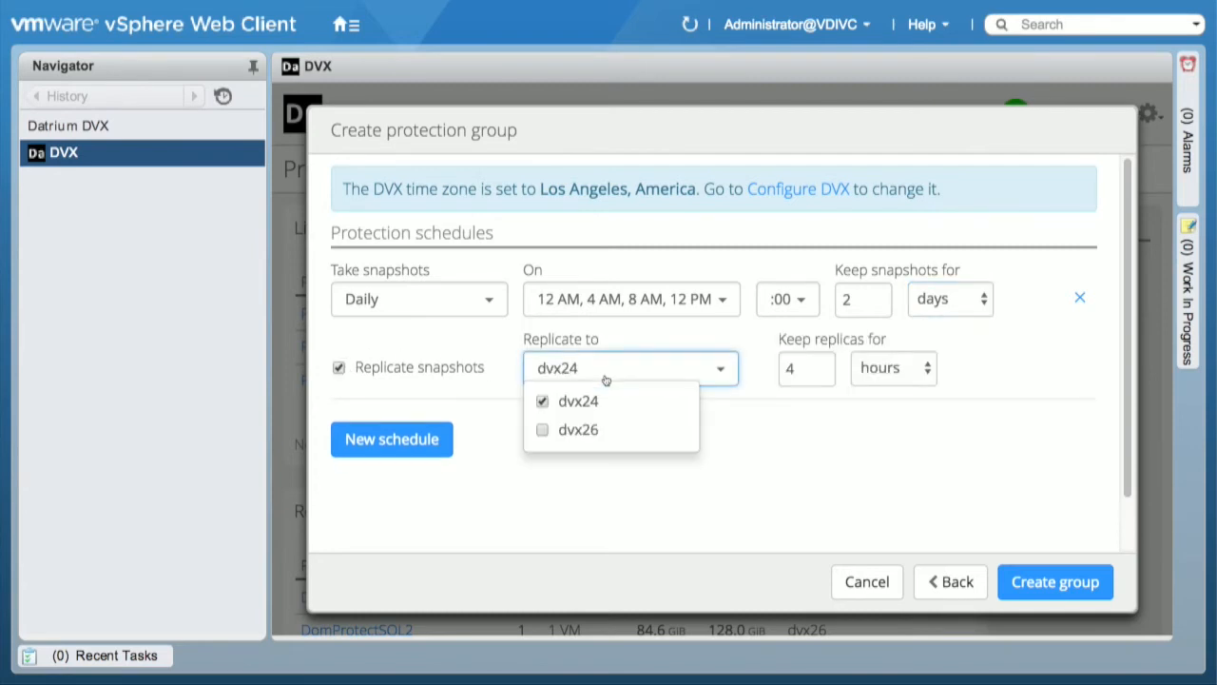
click(543, 430)
click(790, 372)
key(BackSpace)
text(3)
click(898, 372)
click(882, 410)
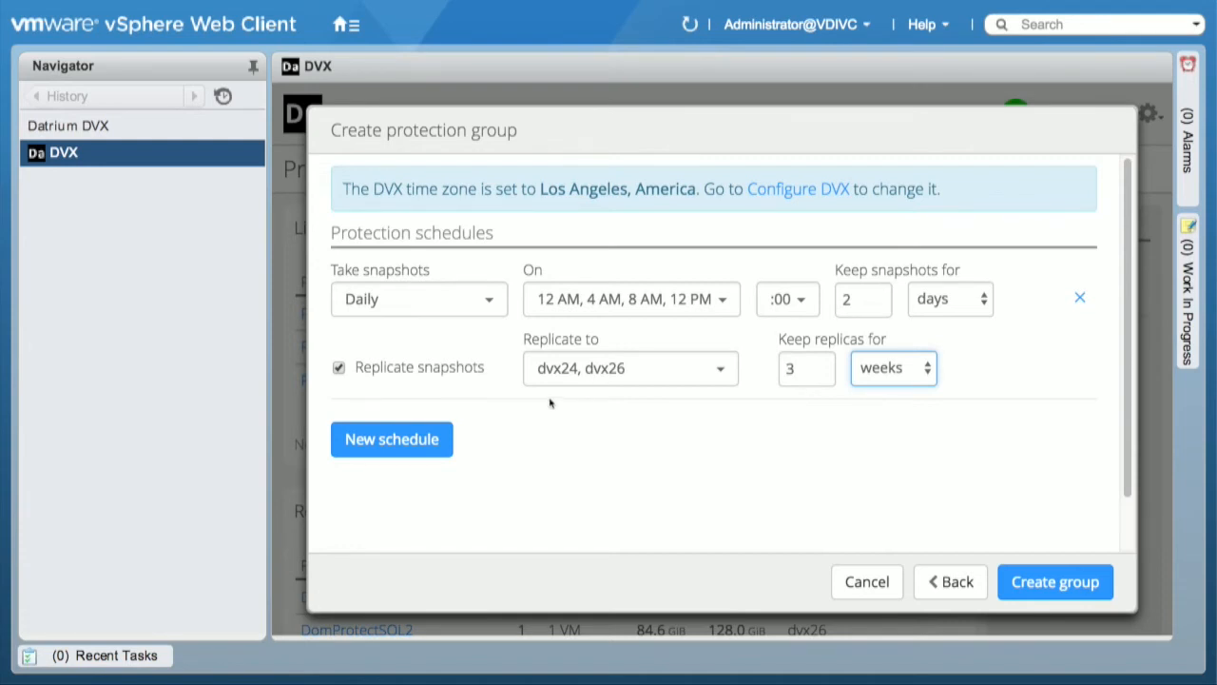
Step: Add a second daily schedule with its default settings and create the protection group
click(397, 439)
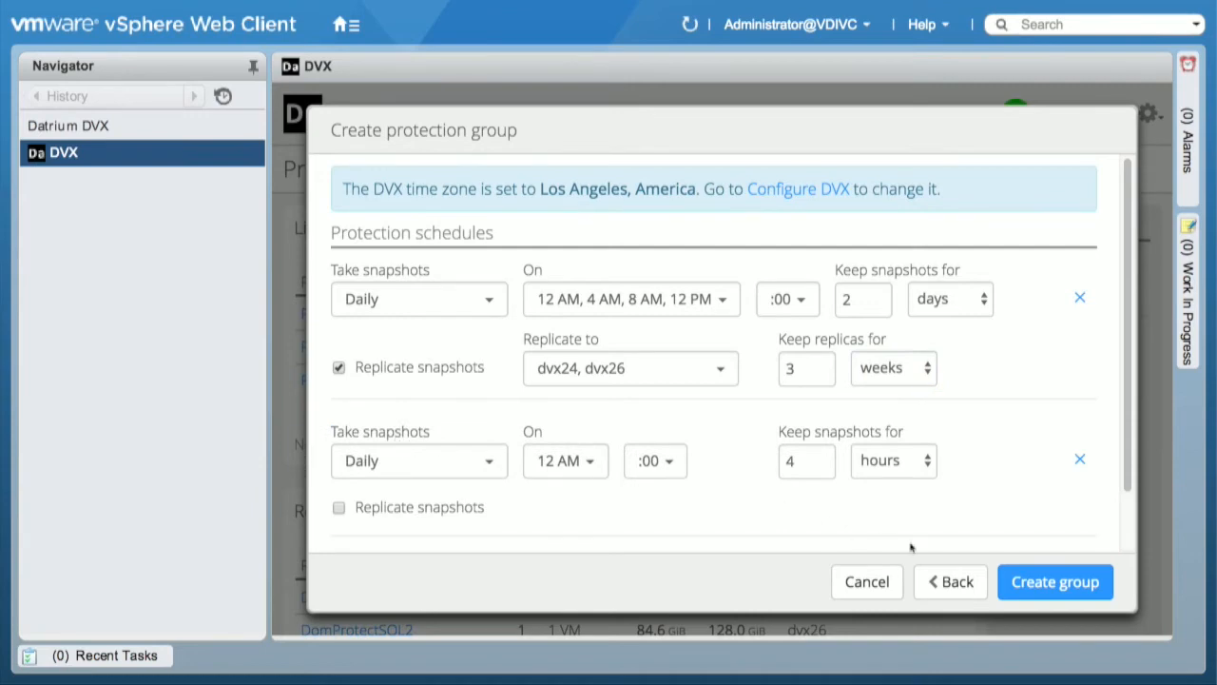
click(1034, 582)
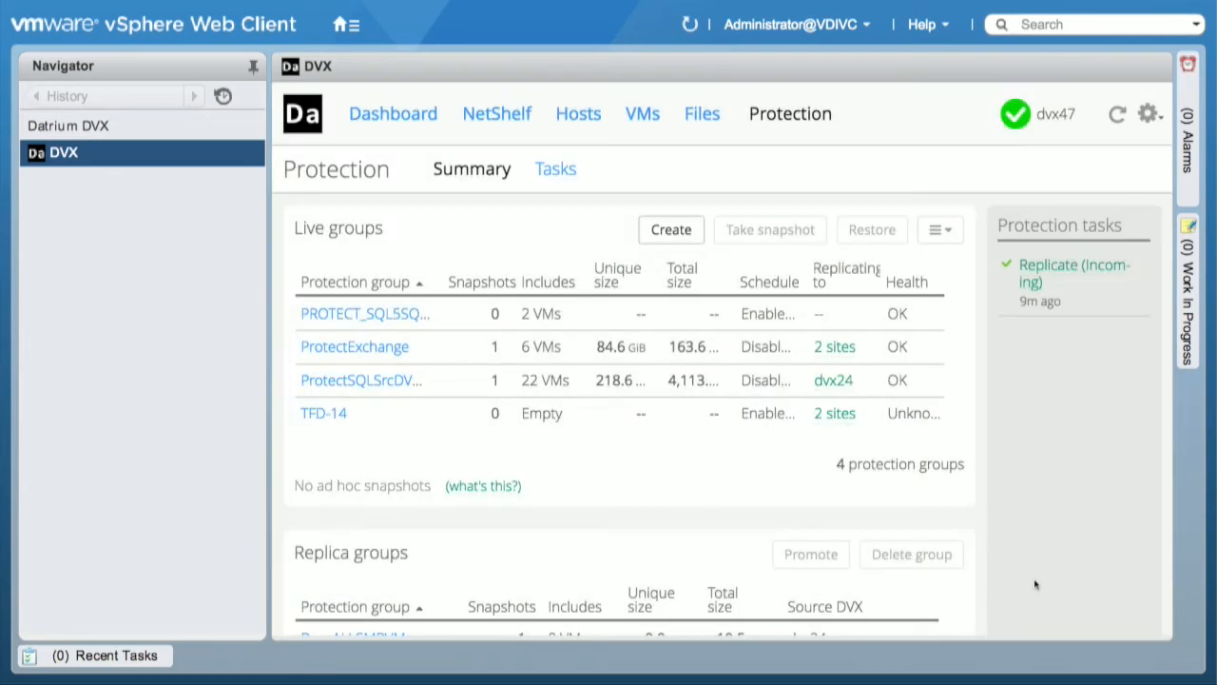
Step: Take a manual snapshot of the TFD-14 protection group with a retention of 2 hours
click(456, 414)
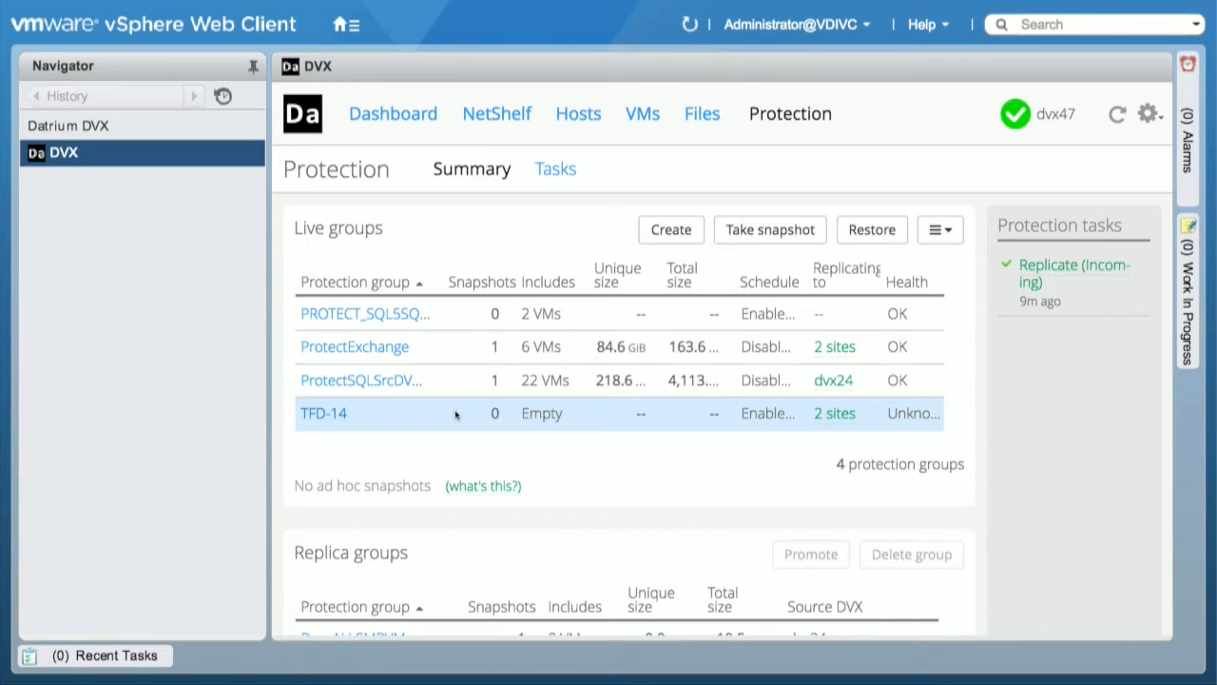
click(769, 231)
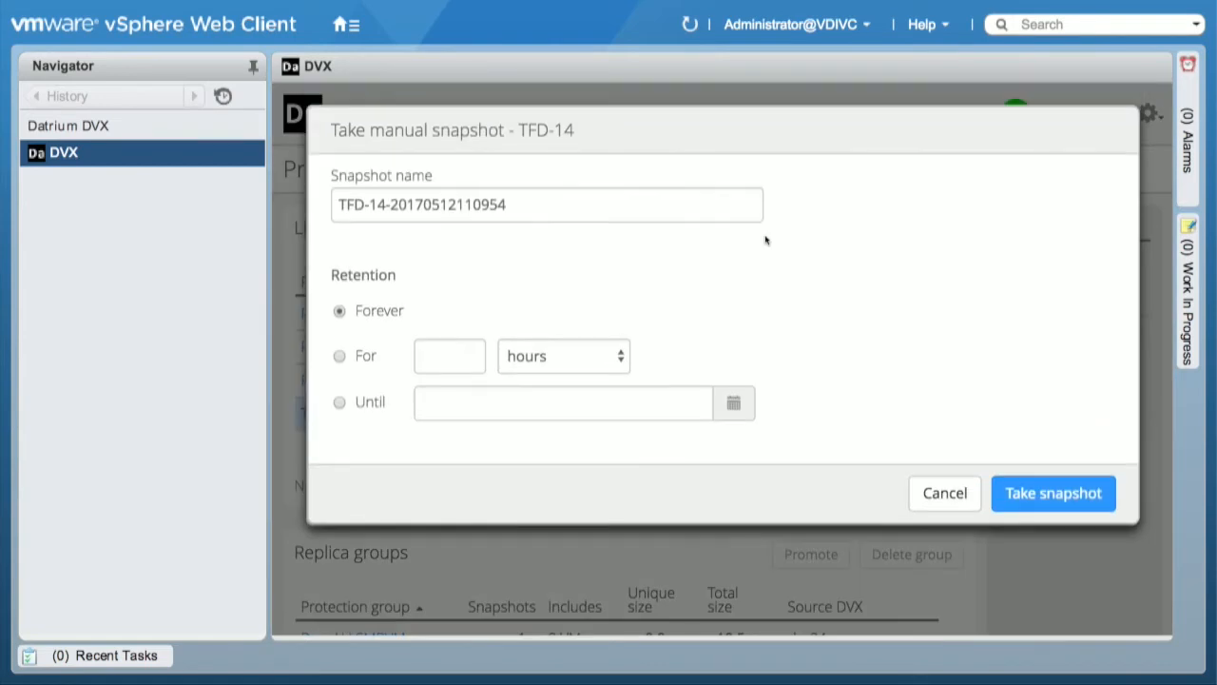
click(340, 355)
click(447, 356)
text(2)
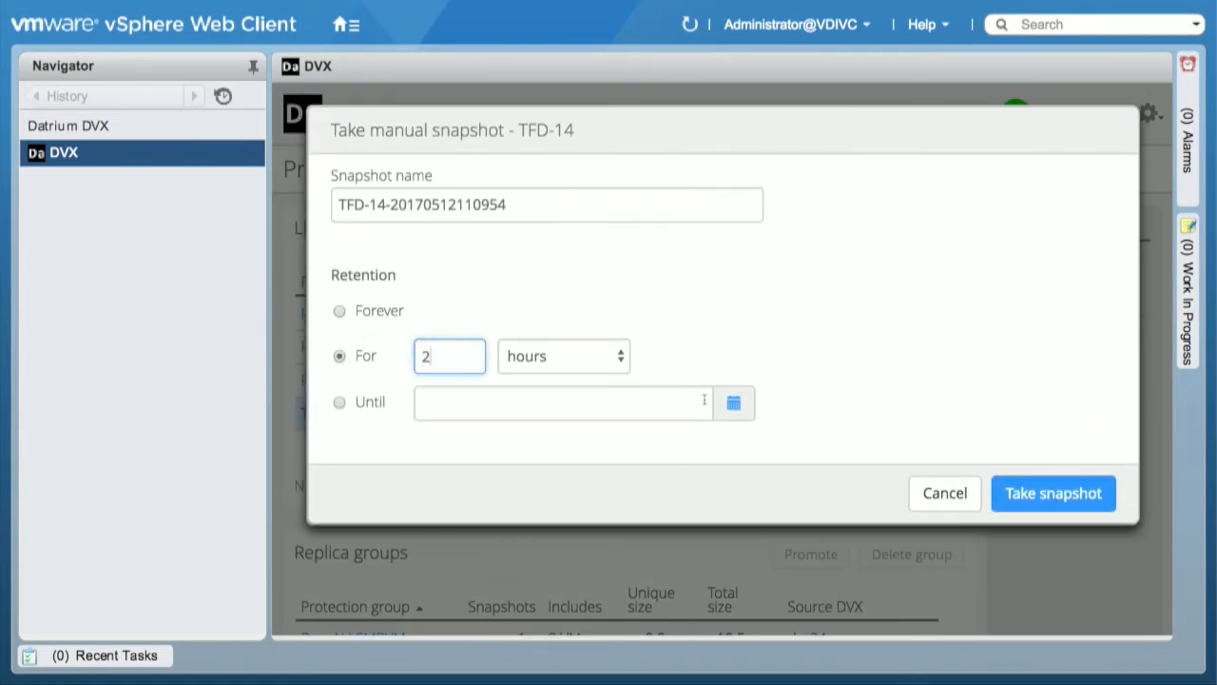
click(1032, 494)
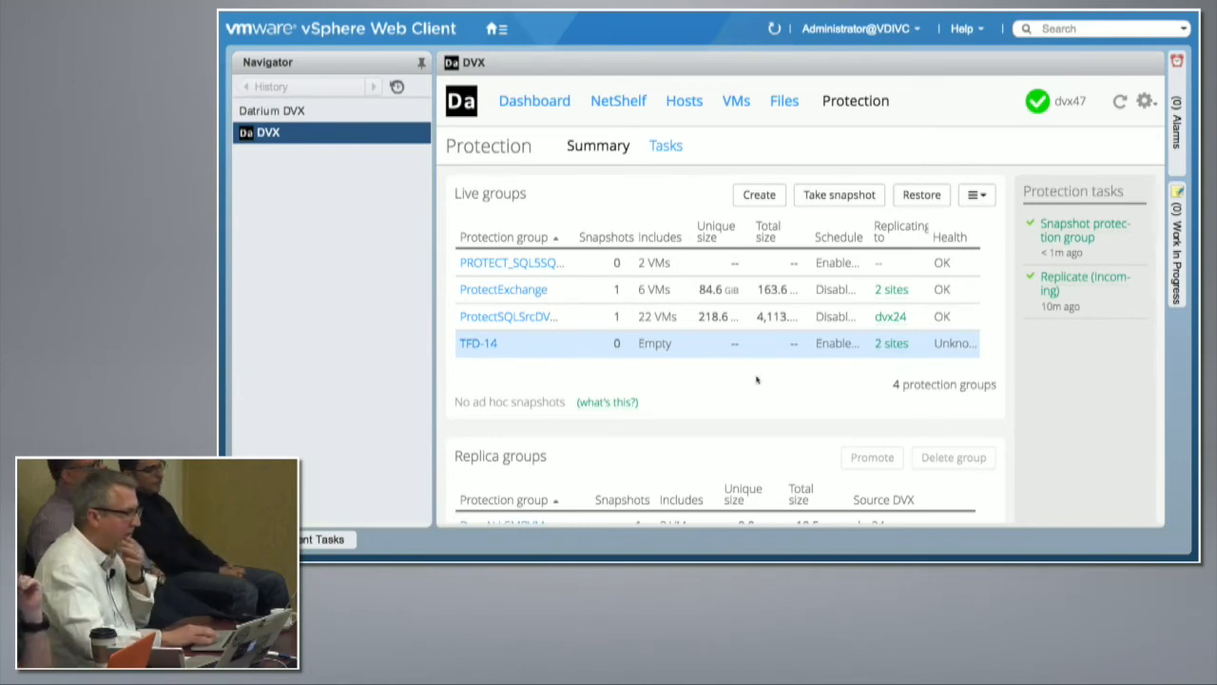
Step: Open the TFD-14 group, widen the snapshot name column and open its manual snapshot
click(485, 344)
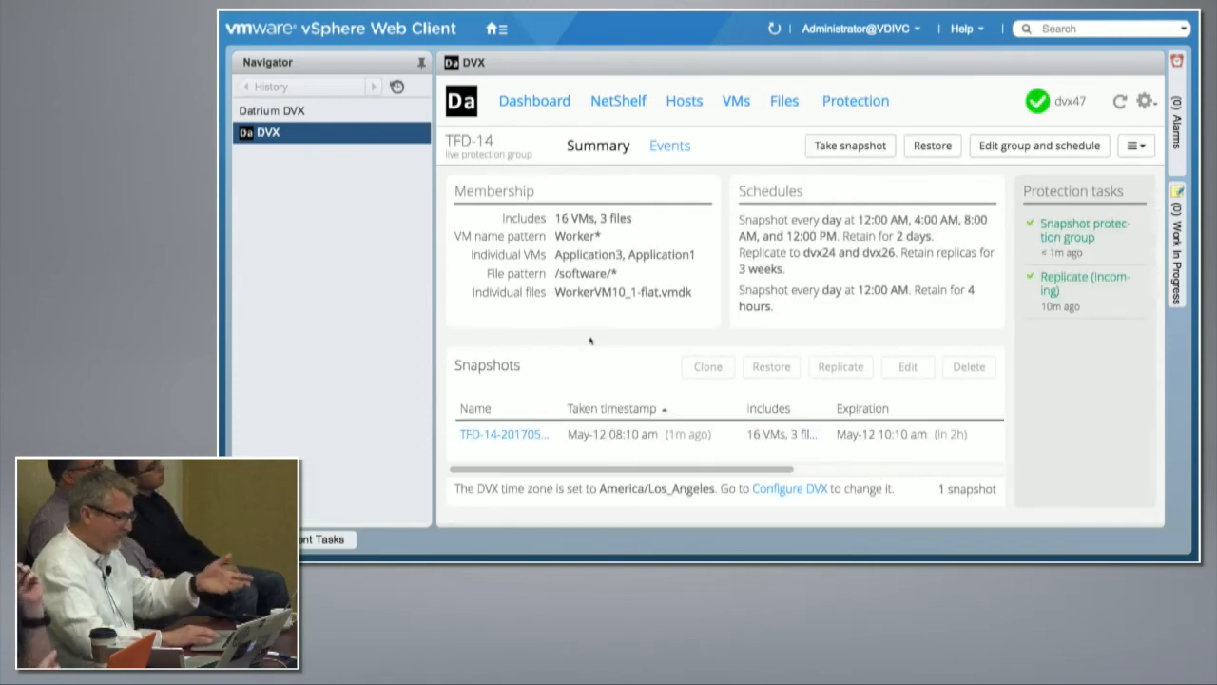
scroll(575, 357, down, 1)
drag(563, 395, 633, 391)
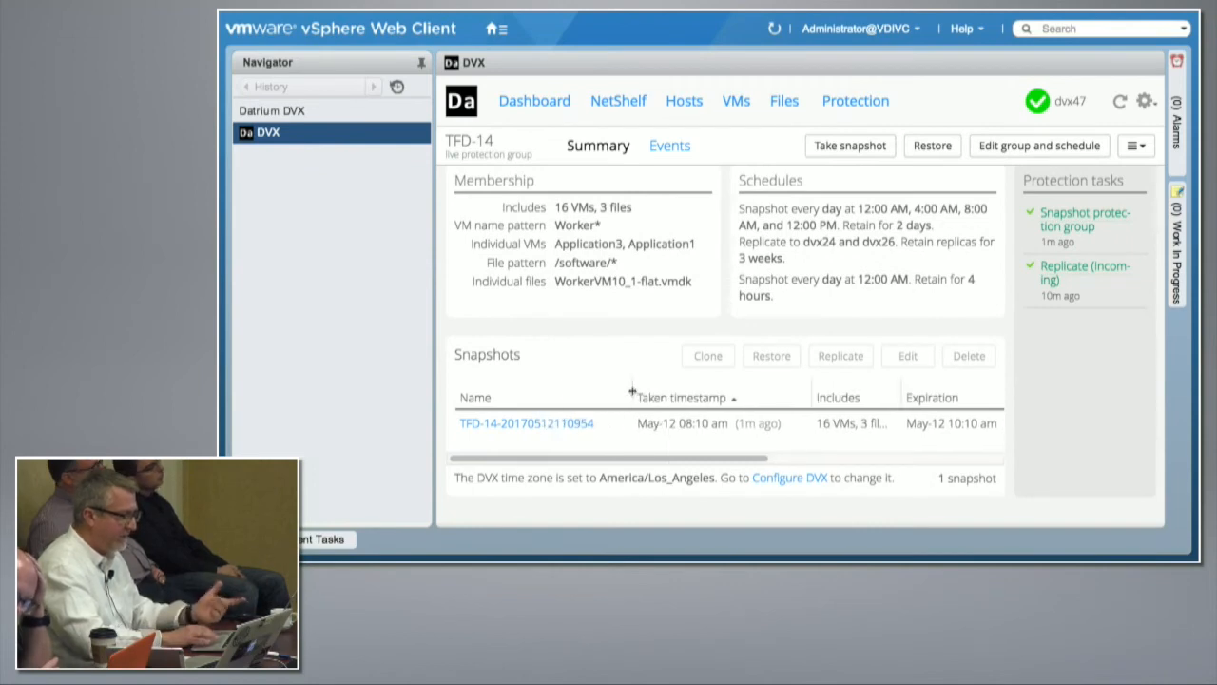
click(539, 425)
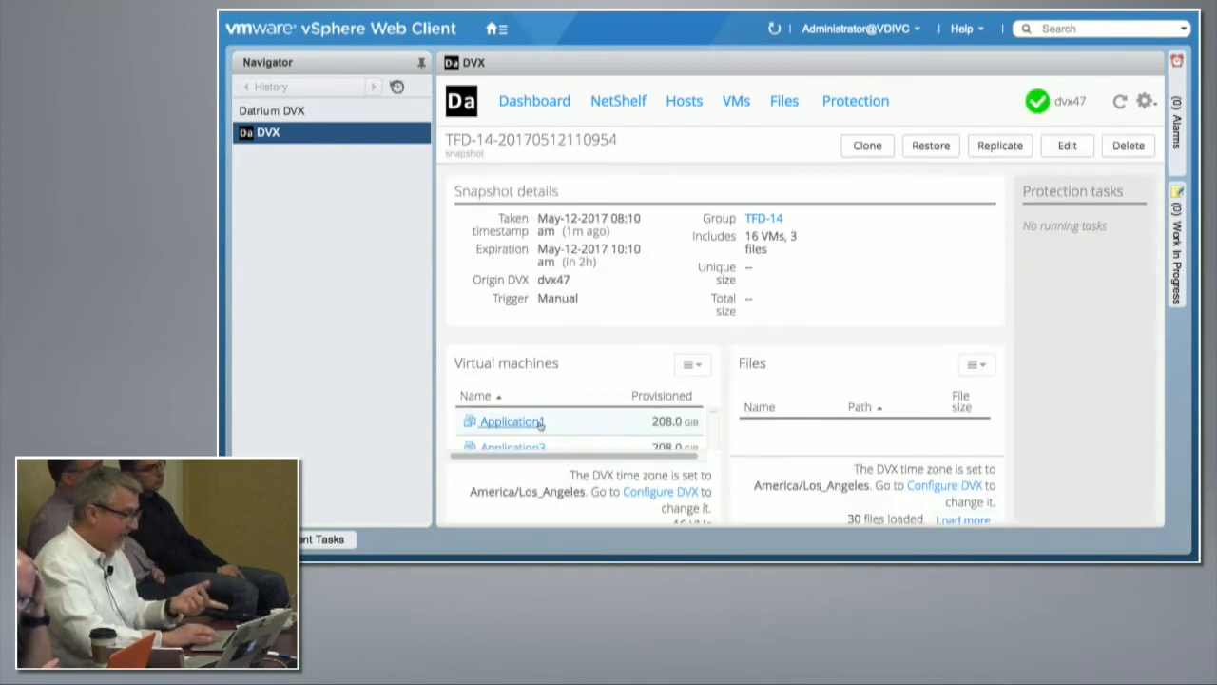
Step: Examine the snapshot's details and the virtual machines and files it includes
scroll(841, 291, down, 1)
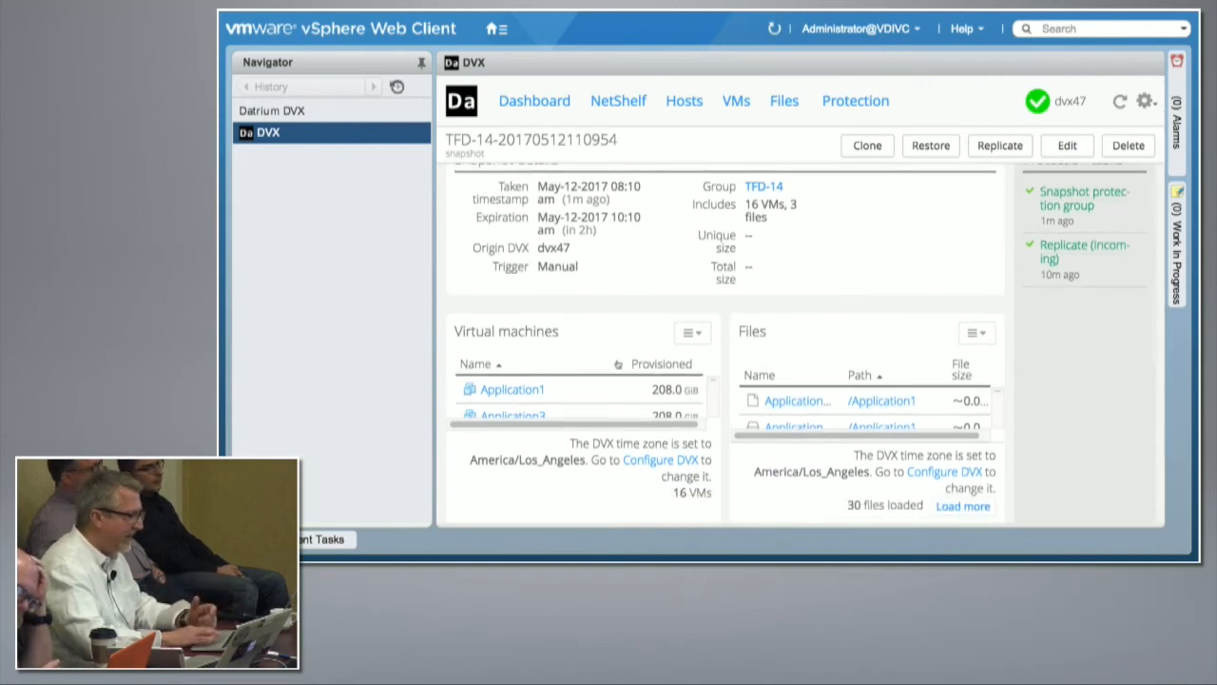
scroll(615, 364, down, 5)
scroll(614, 364, down, 5)
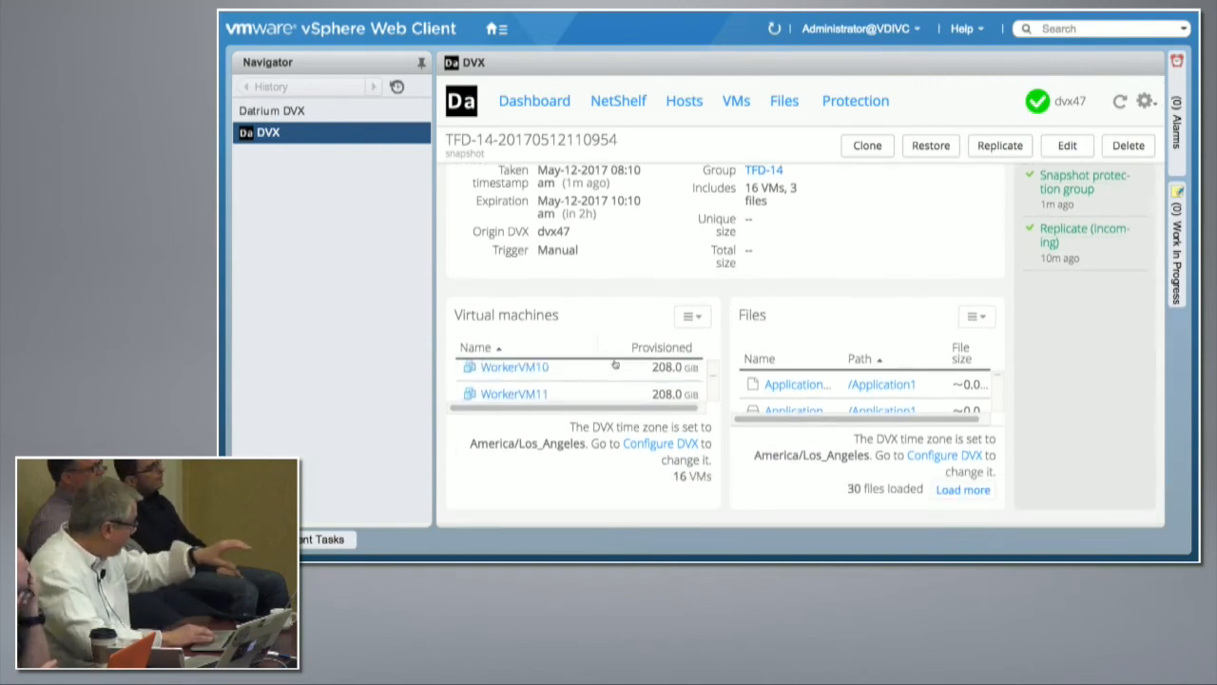
scroll(615, 364, up, 10)
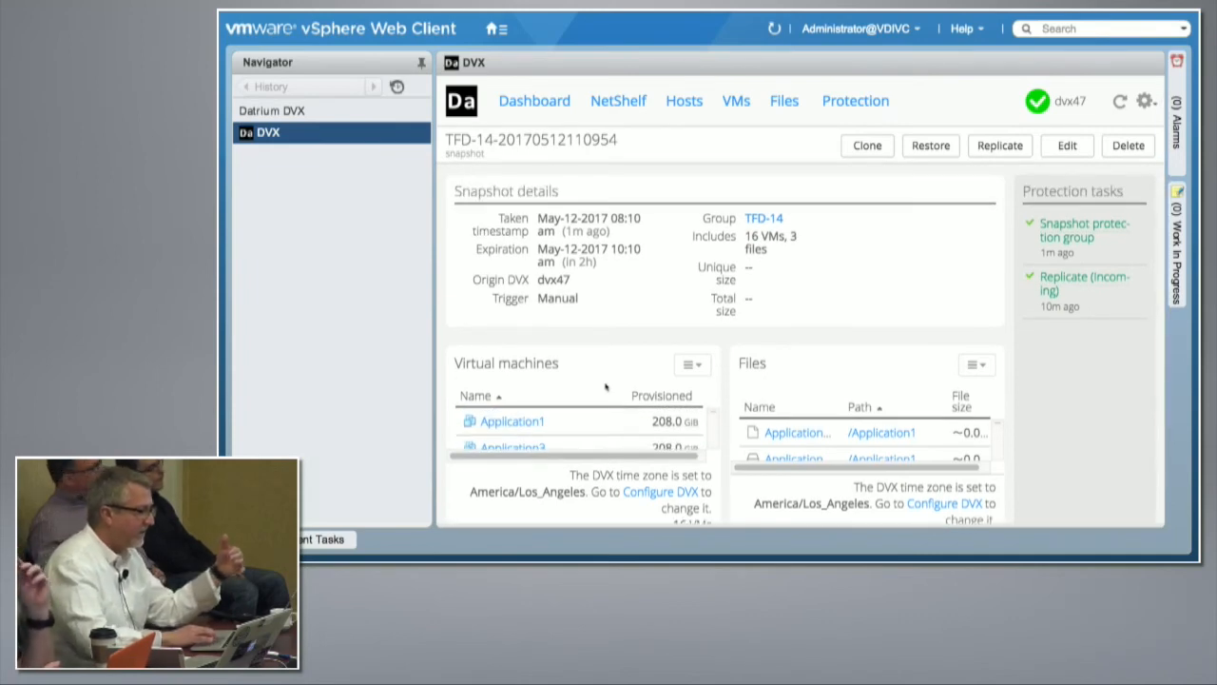
scroll(859, 381, down, 1)
scroll(860, 383, down, 2)
scroll(860, 382, up, 3)
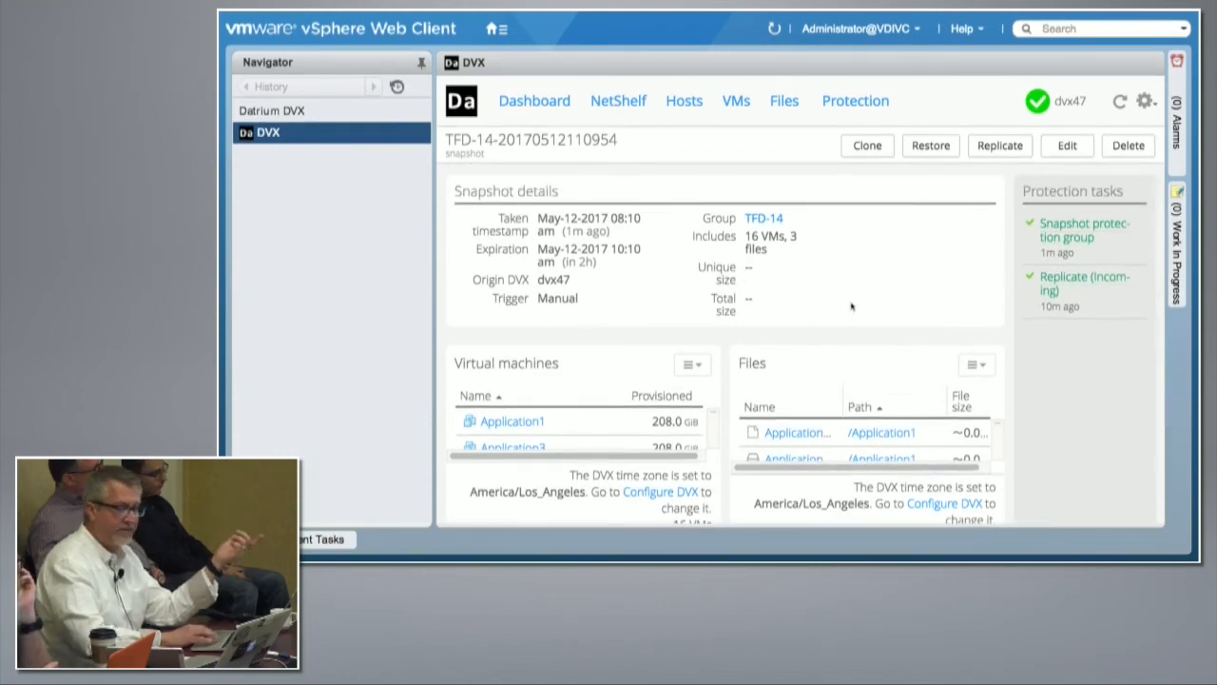
Step: Clone the TFD-14 snapshot into the folder /TFD-demo with the prefix Work
click(869, 146)
click(646, 199)
text(/TFD-dem)
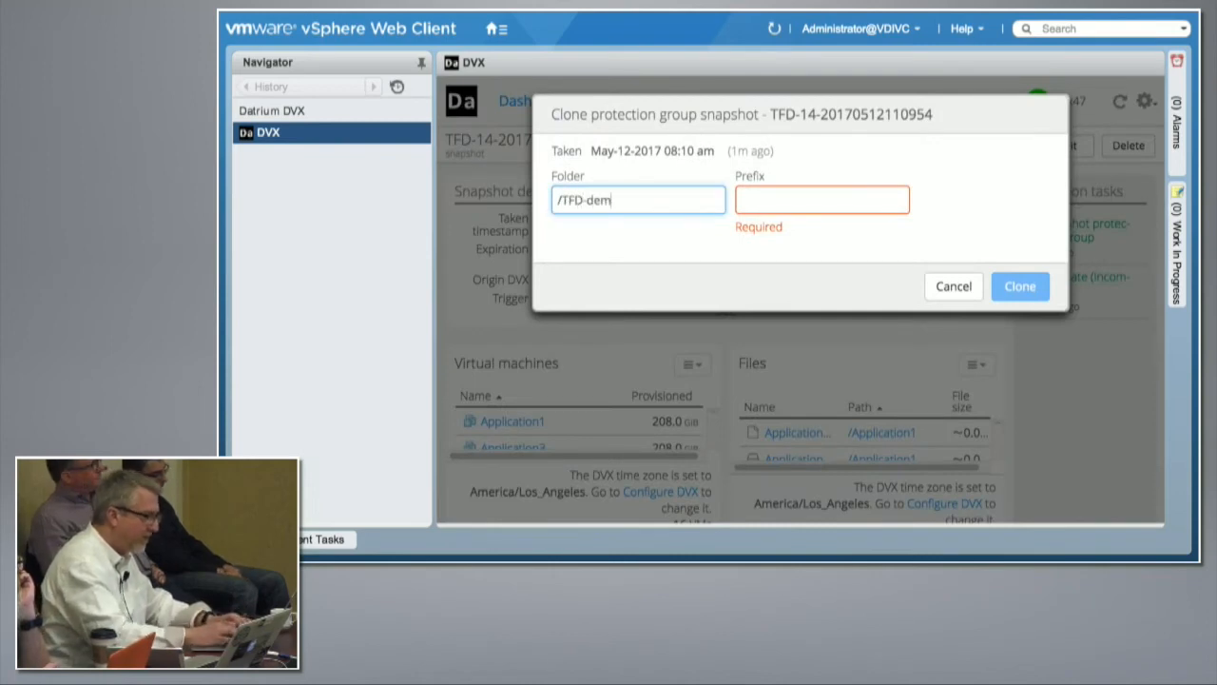
text(o)
click(749, 197)
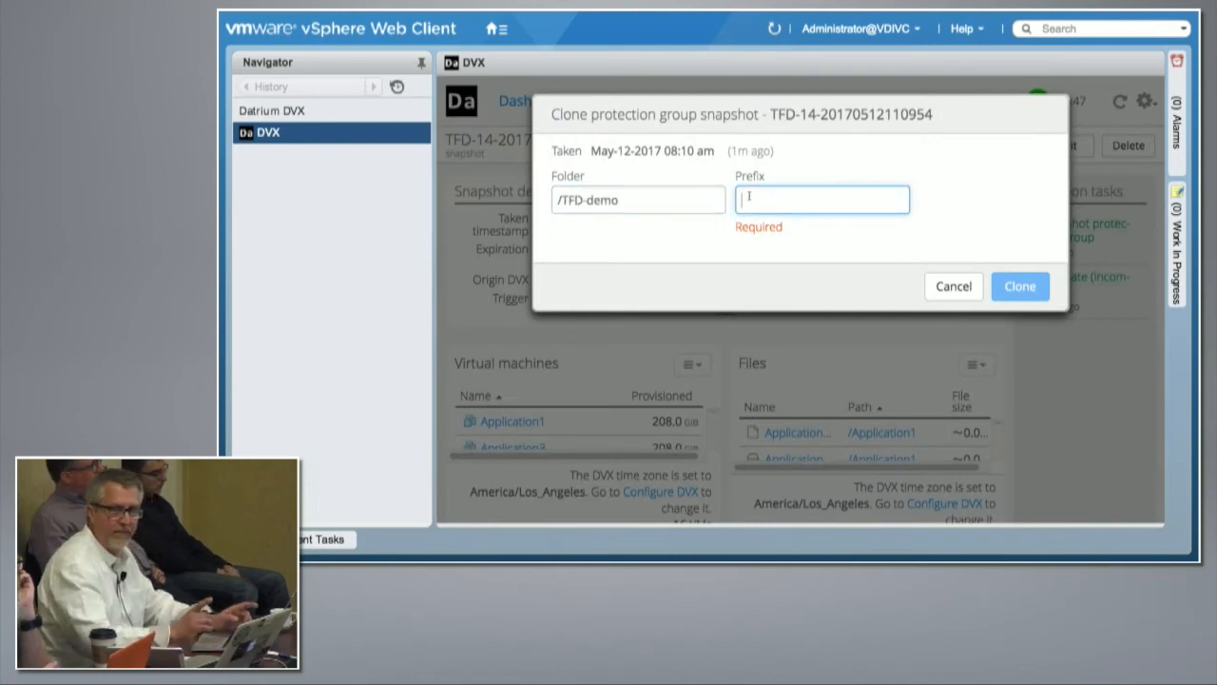
text(Work)
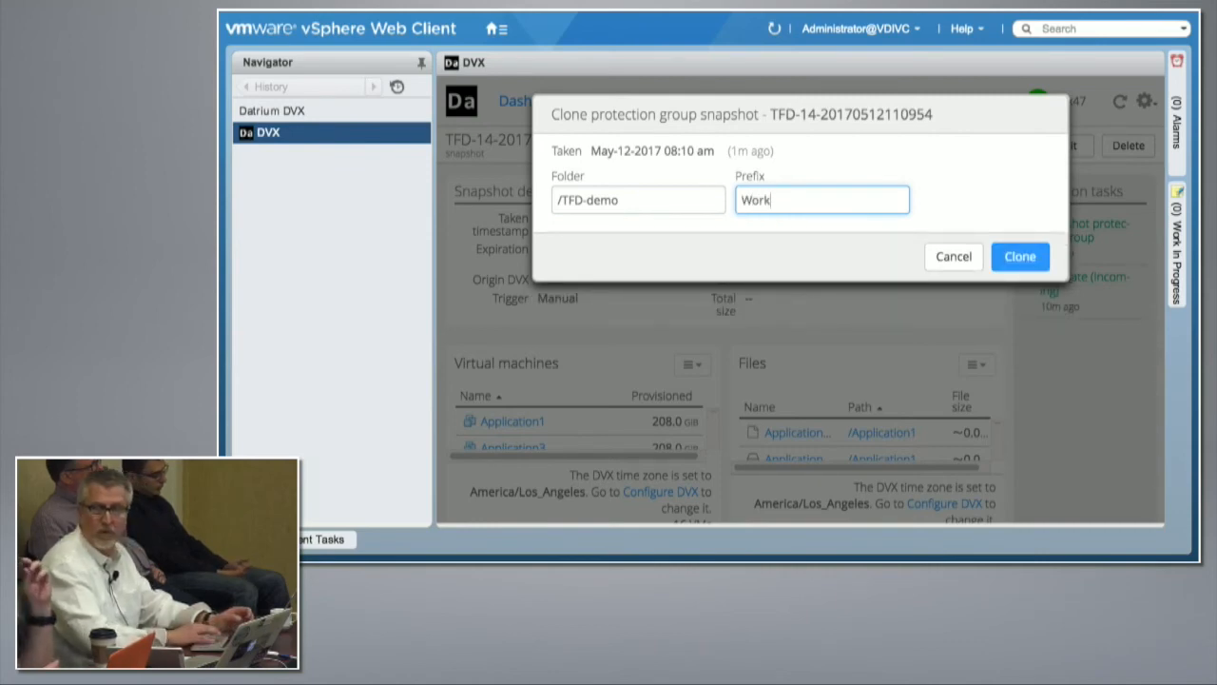
click(1018, 259)
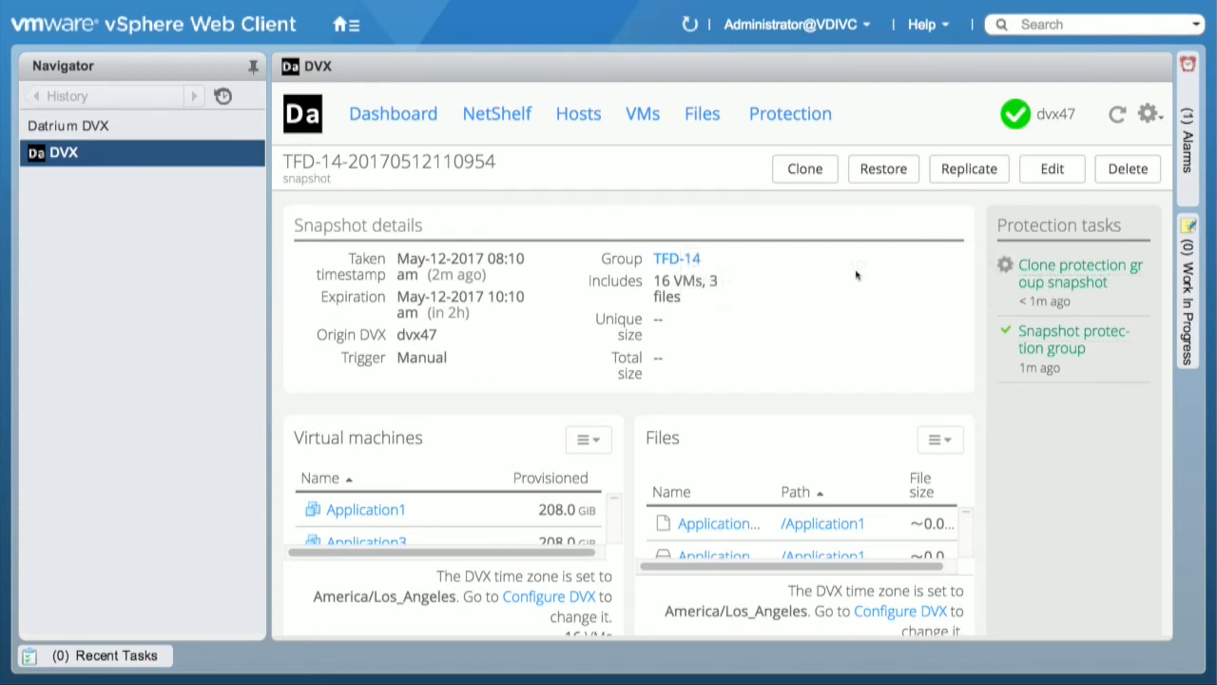
Step: Preview the VMs matching the name pattern Work* in the TFD-14 group's settings and discard the edit
click(791, 116)
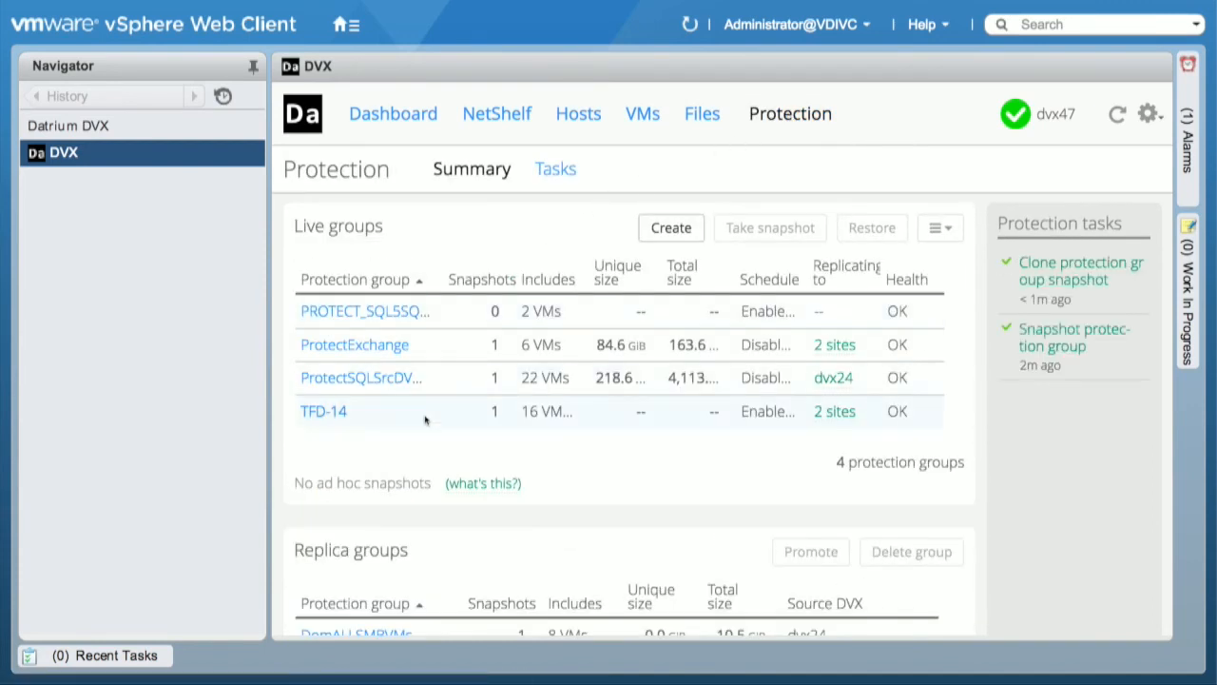
click(425, 420)
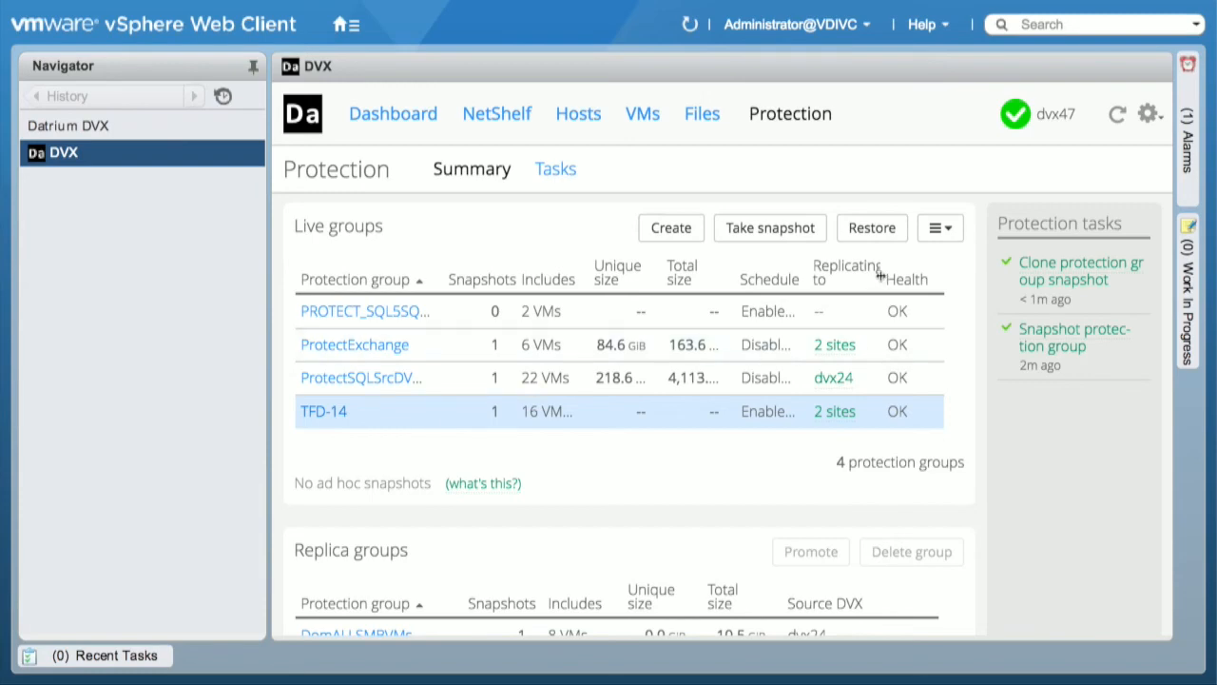
click(938, 238)
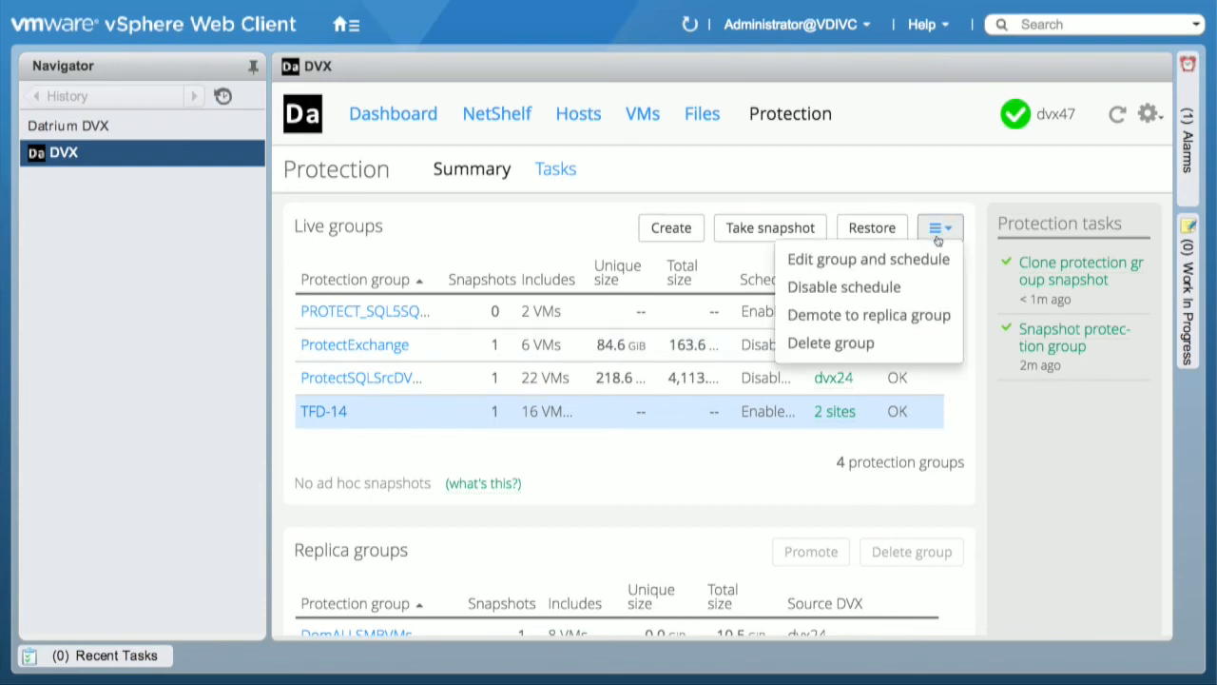
click(867, 260)
click(639, 403)
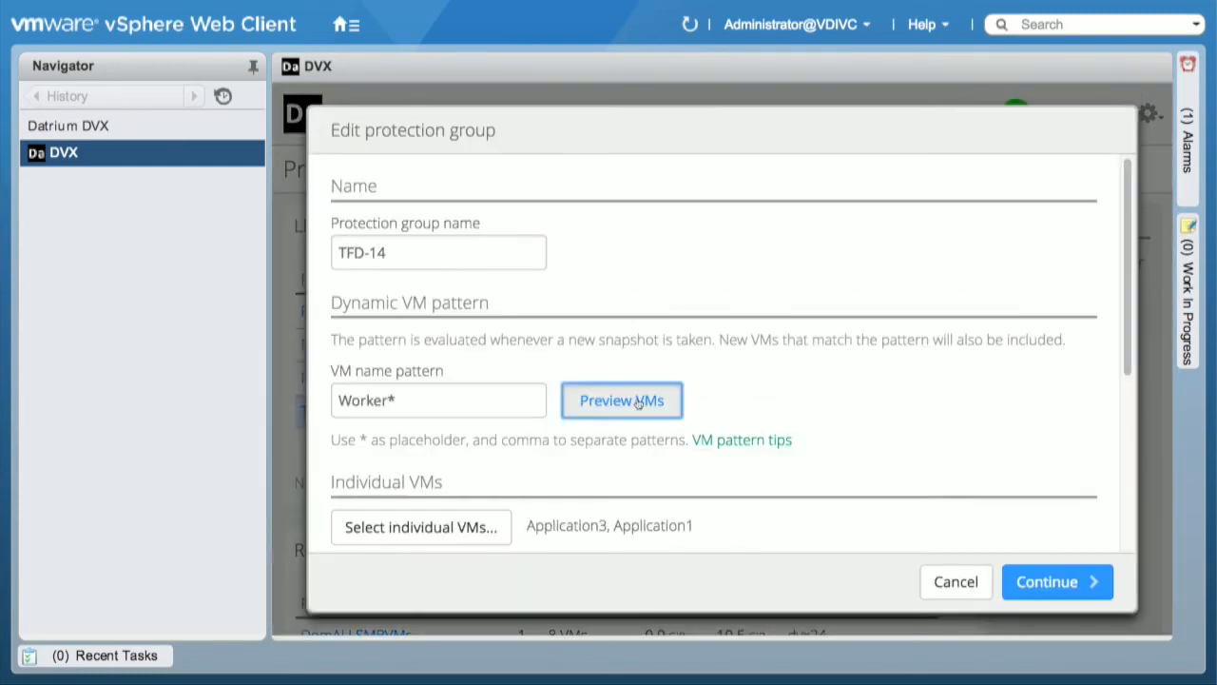
scroll(850, 368, down, 10)
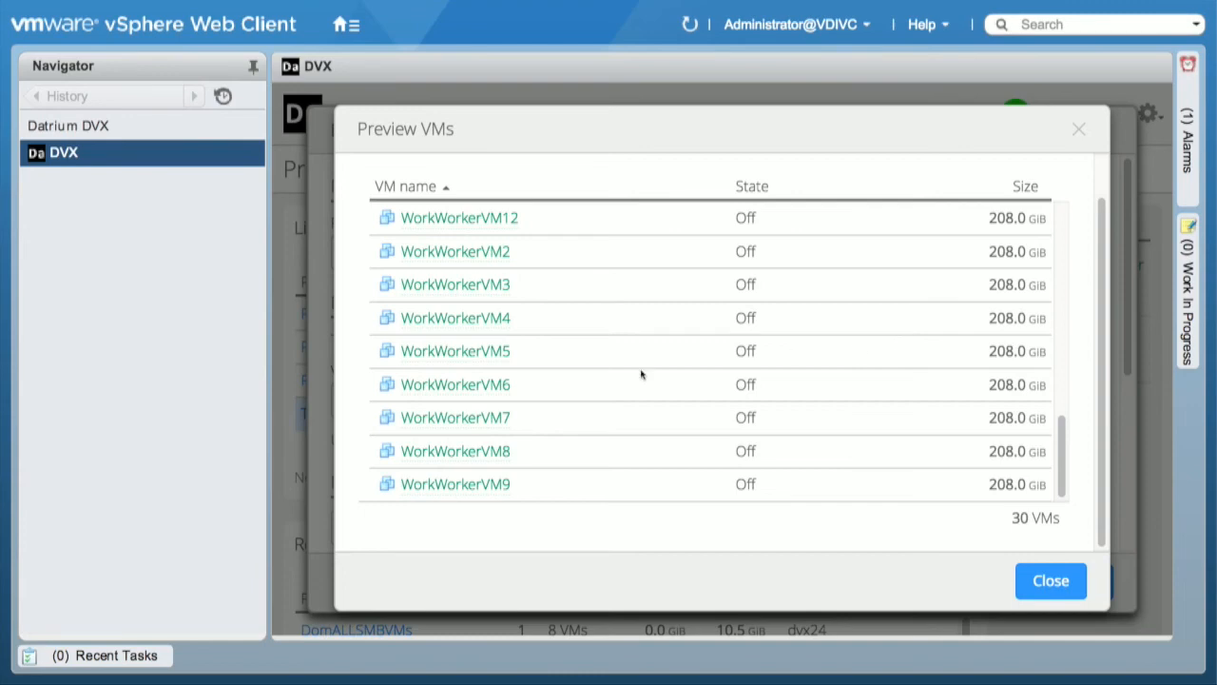
click(1044, 586)
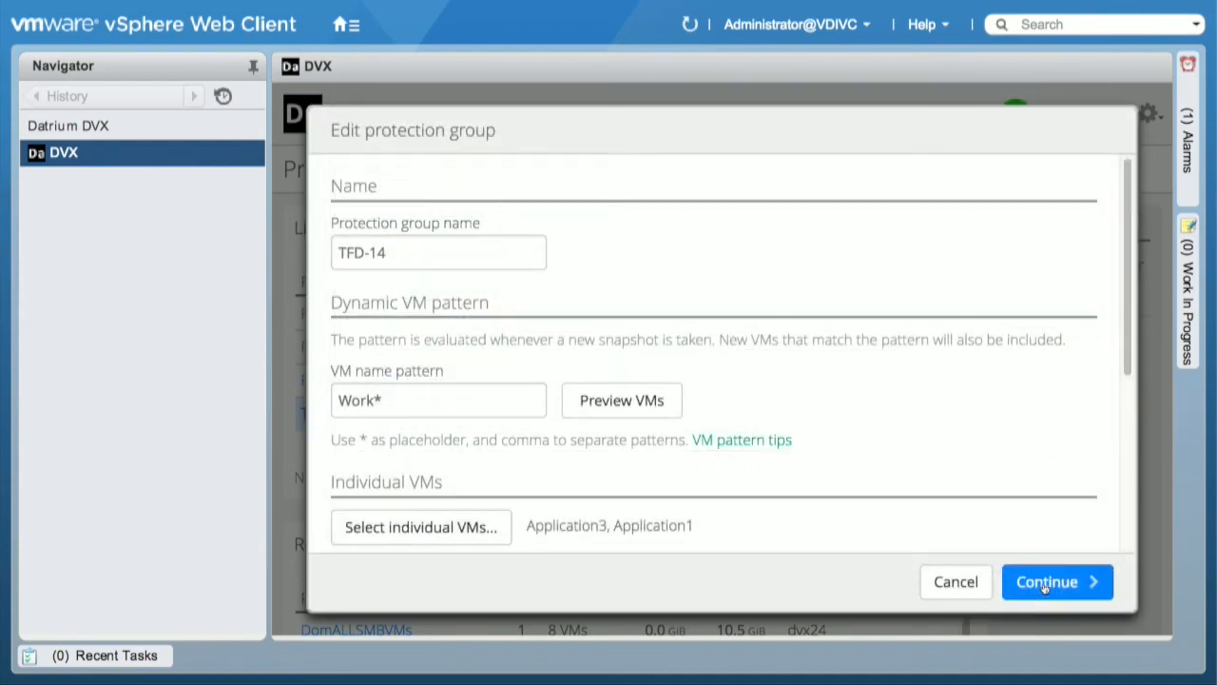
click(956, 581)
Step: Review the DomProtectSQL2 replica group's membership, schedules and snapshots, and return to the protection overview
scroll(713, 447, down, 3)
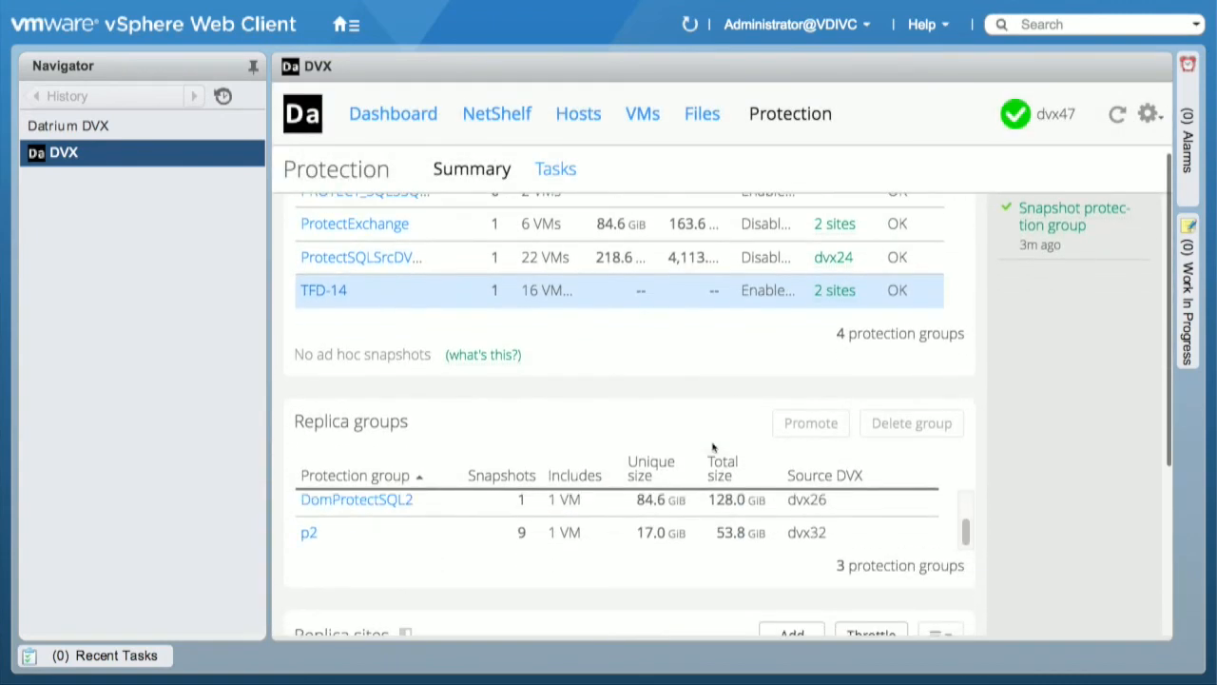
click(386, 502)
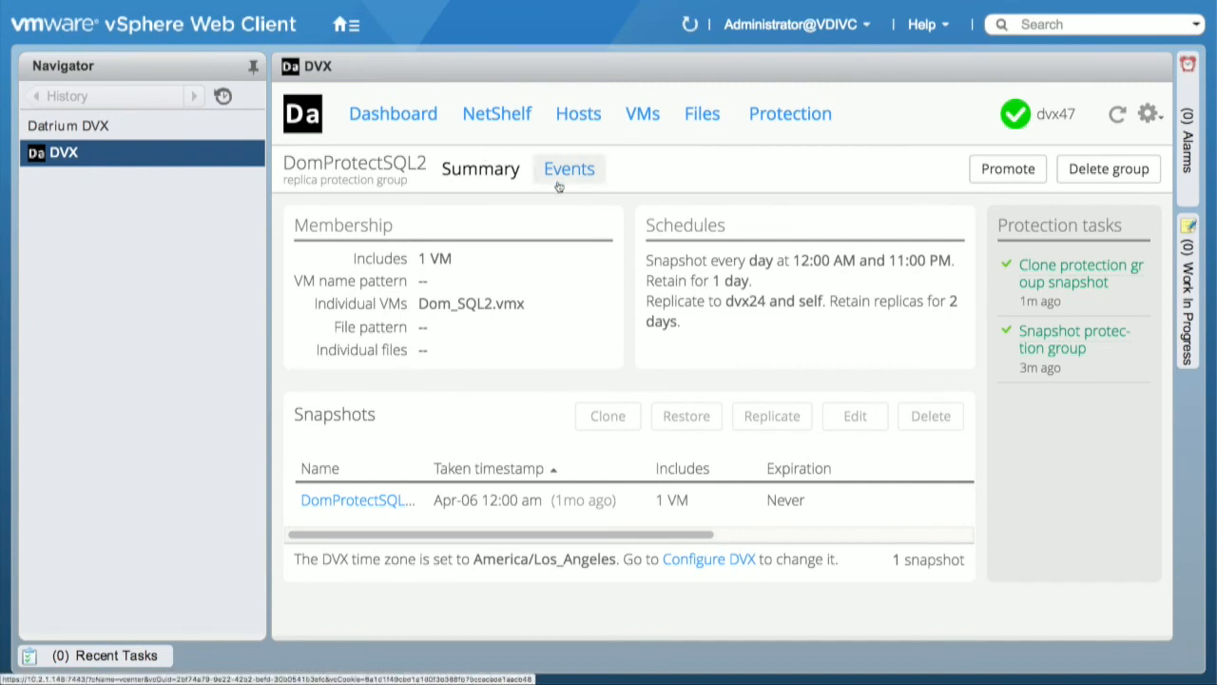
click(804, 121)
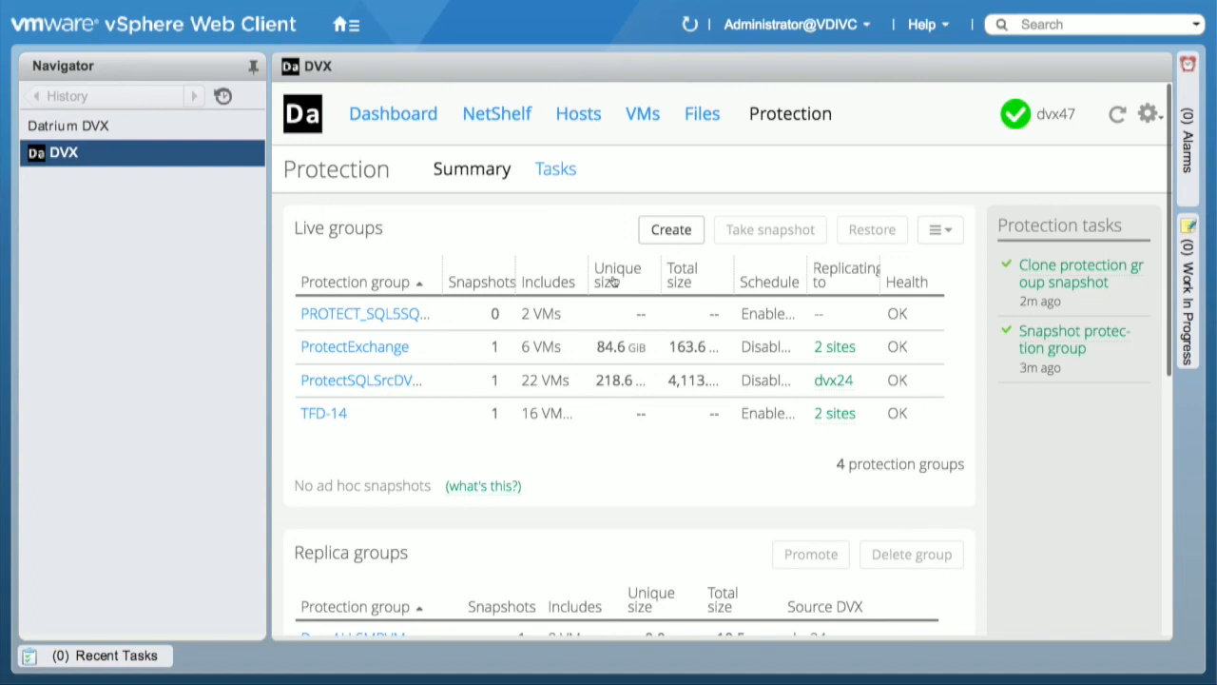
Step: Examine the ProtectExchange group's ProtectExchange-GOLD snapshot and return to the overview of live and replica groups
click(381, 347)
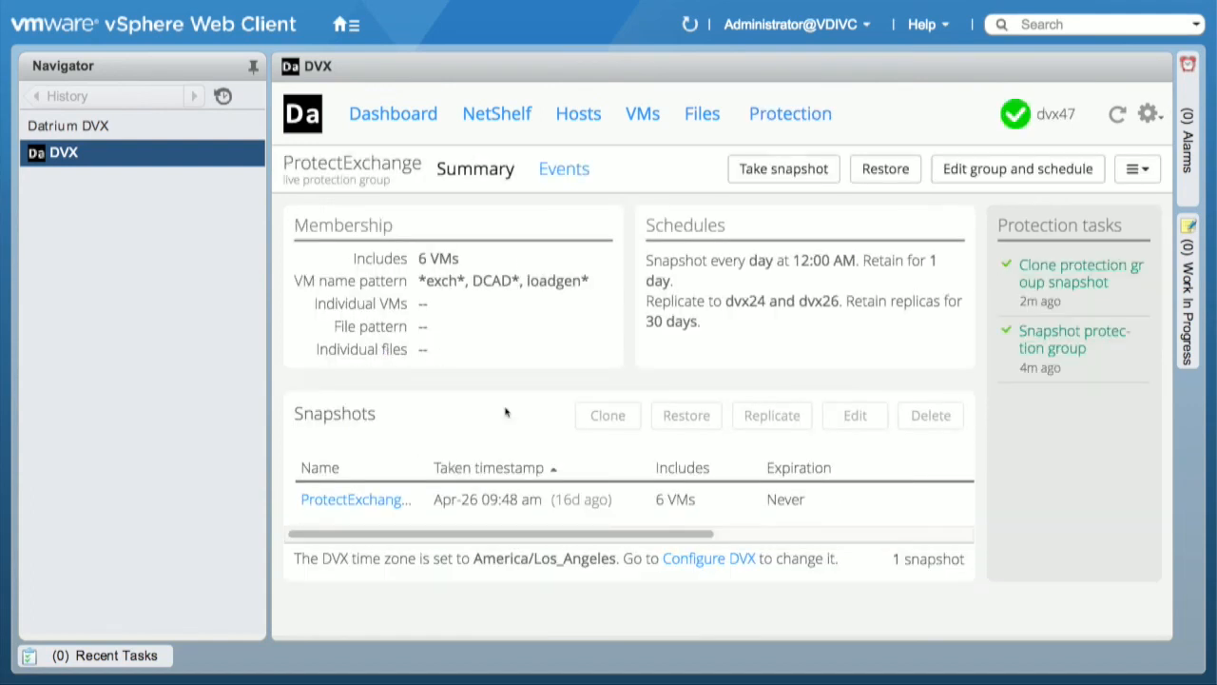
click(370, 506)
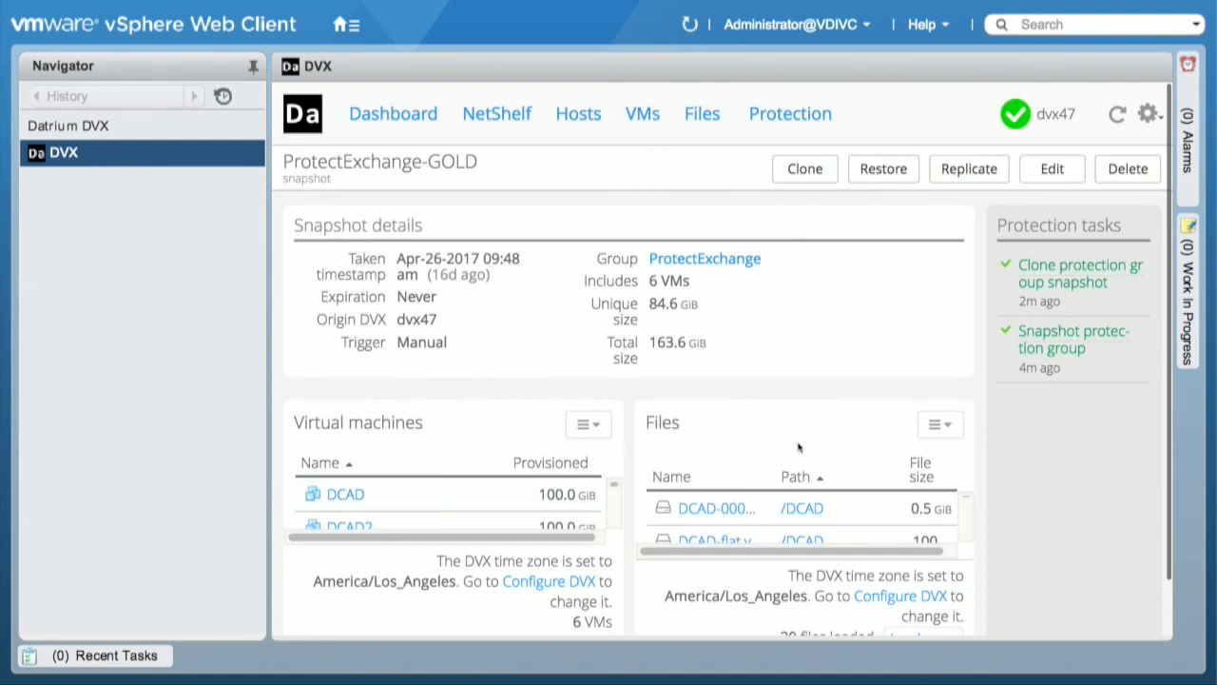
scroll(805, 505, down, 2)
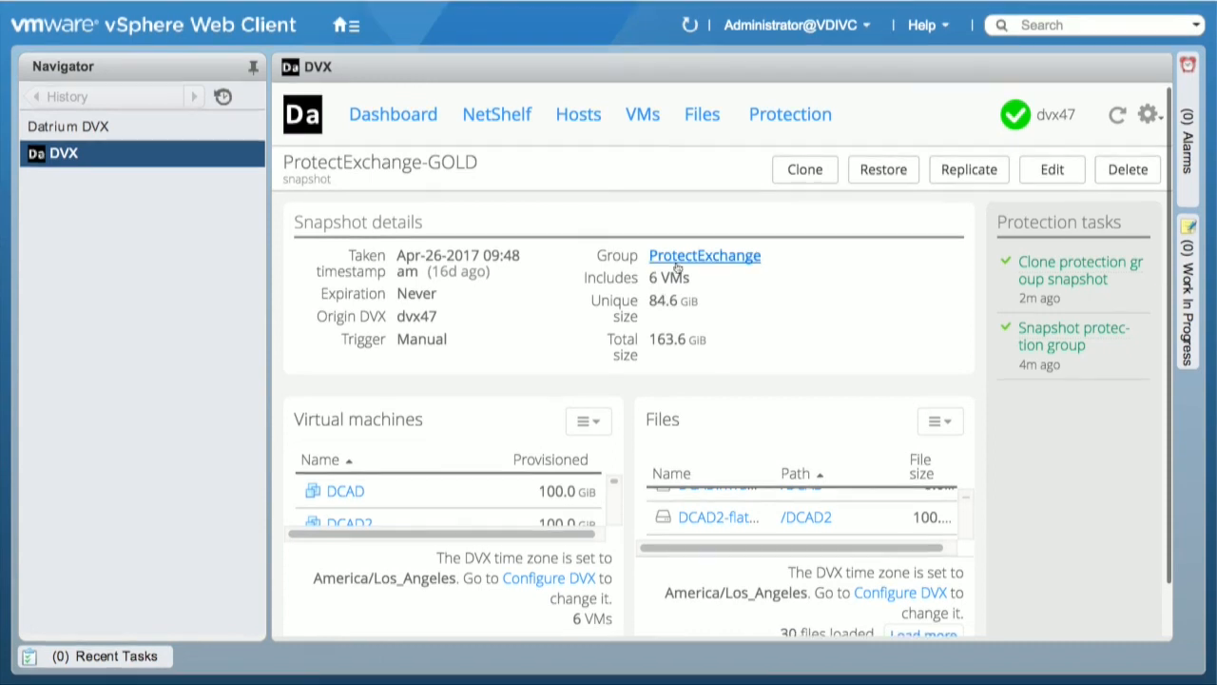
click(785, 115)
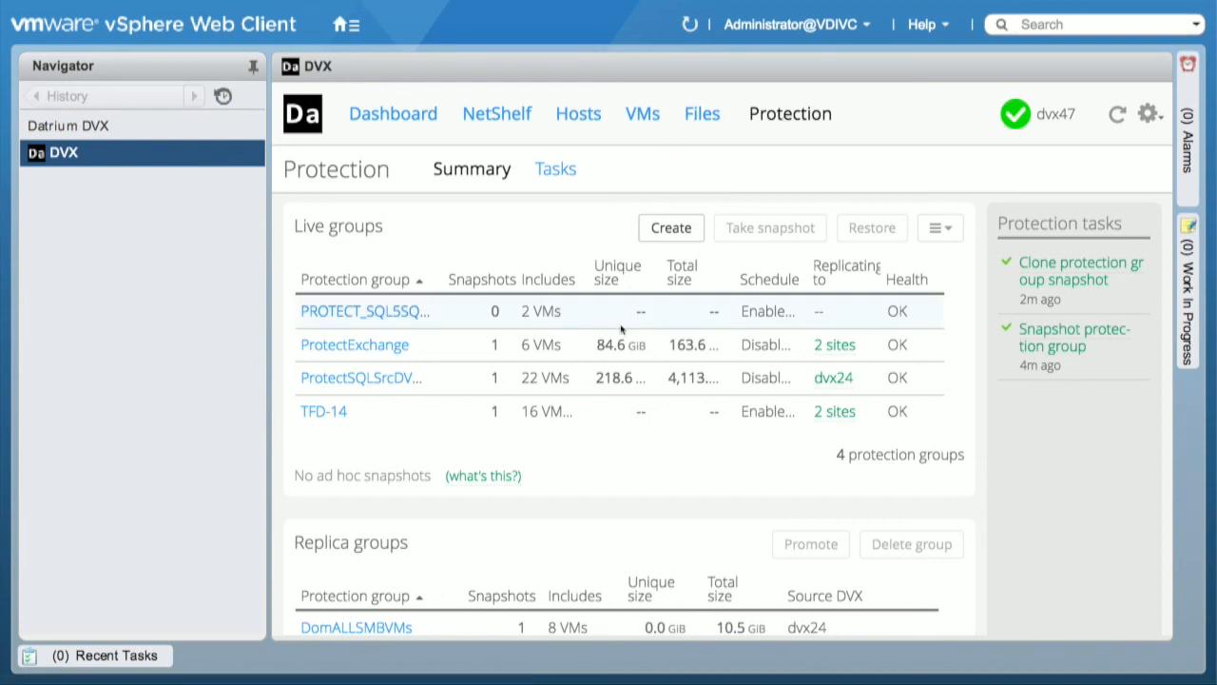
scroll(620, 324, down, 1)
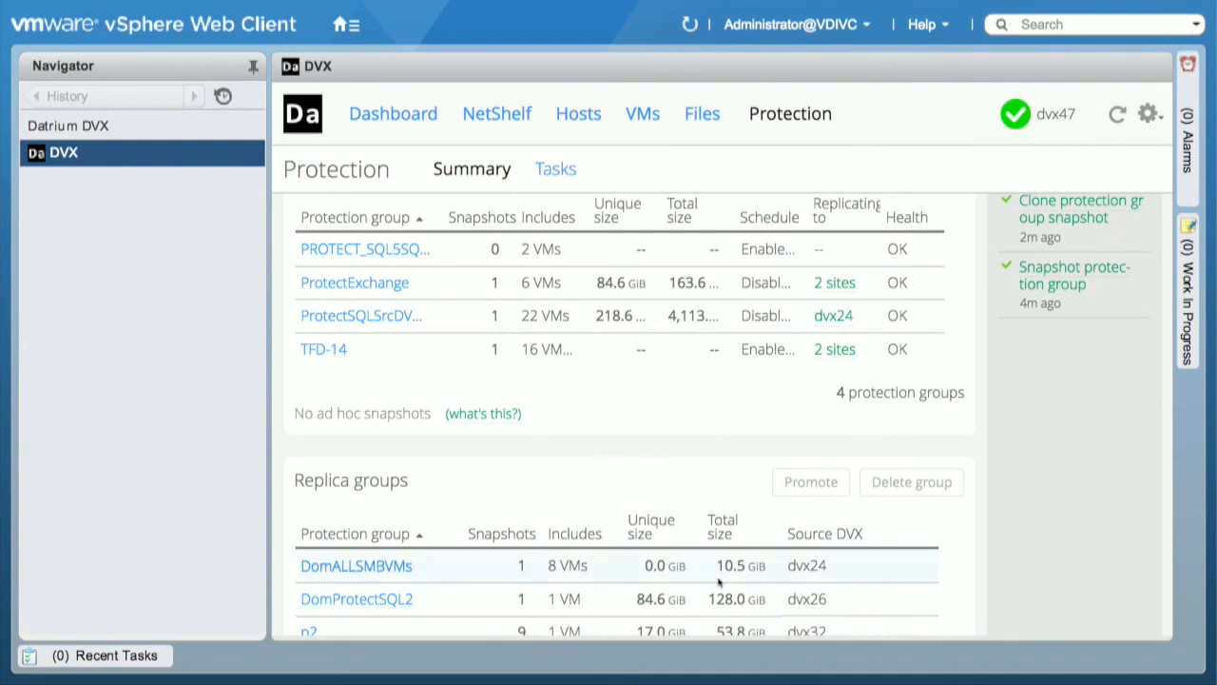
scroll(719, 583, up, 1)
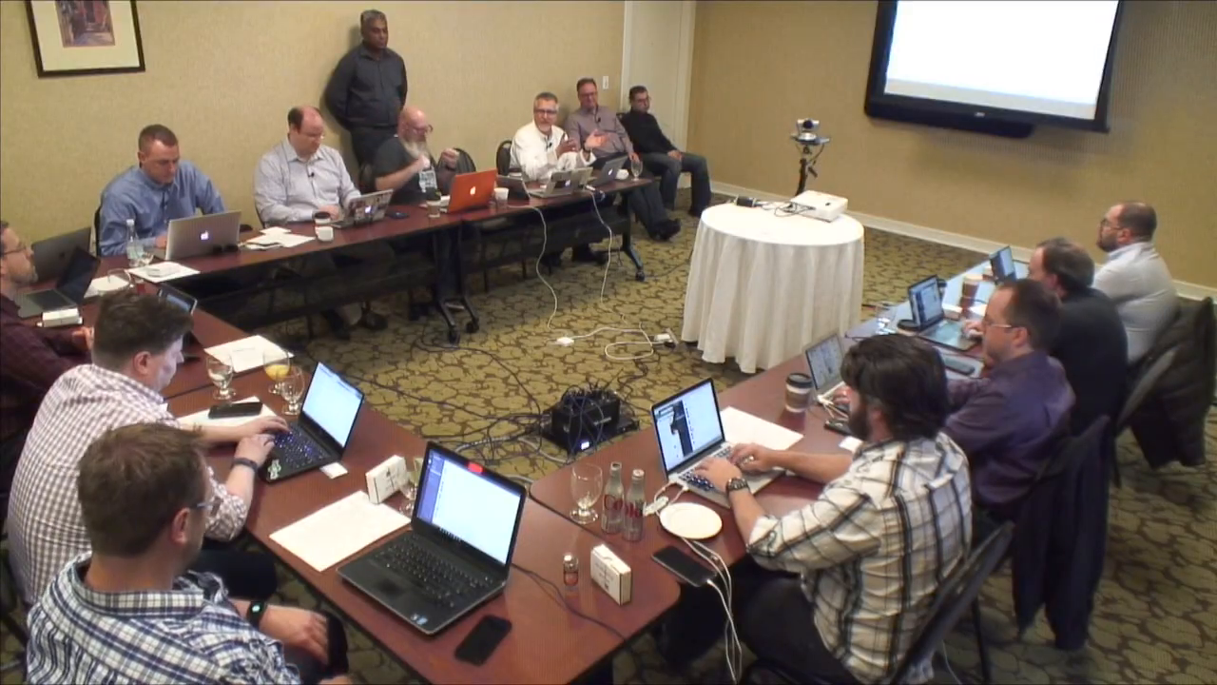